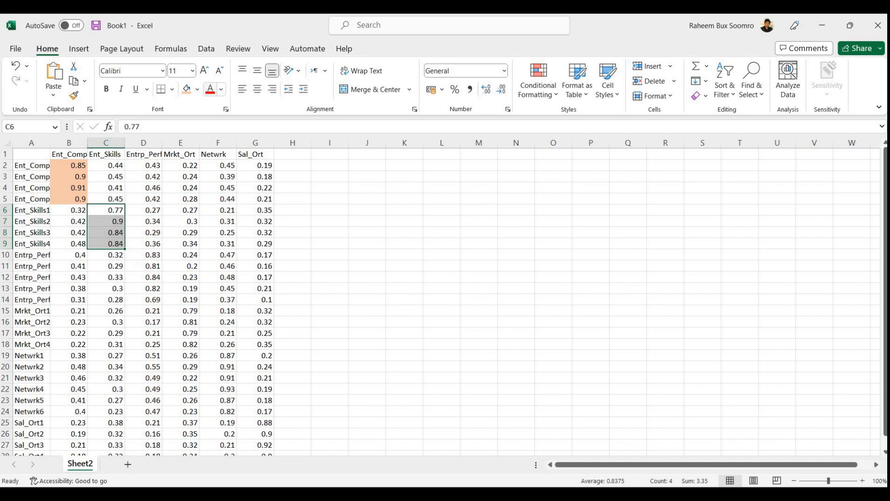
Step: Fill the Ent_Skills indicator loadings in cells C6:C9 with dark gray
click(185, 164)
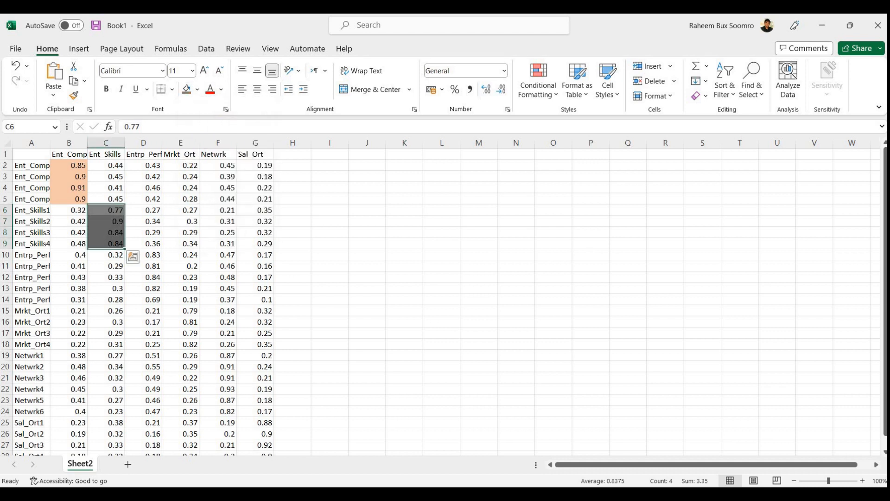
click(292, 244)
Step: Compare the shaded Ent_Compt and Ent_Skills loadings with the cross loadings on the other constructs in rows 2 to 9
click(106, 165)
drag(106, 165, 256, 199)
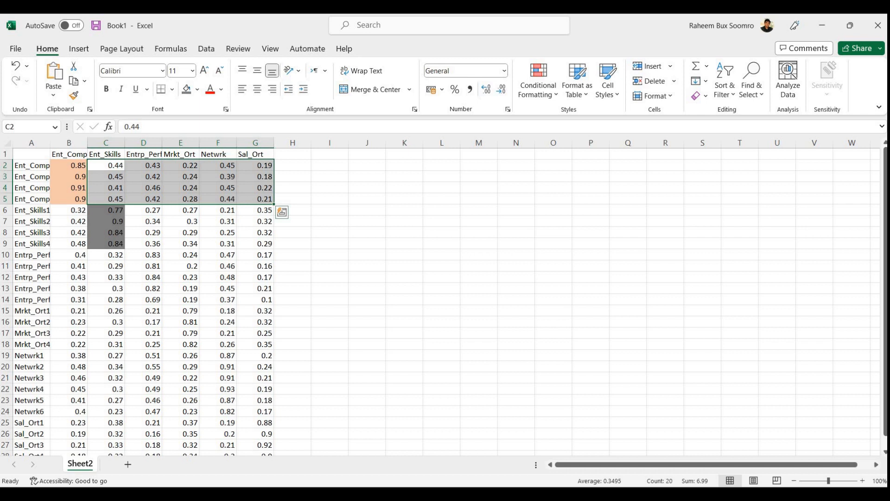
click(367, 244)
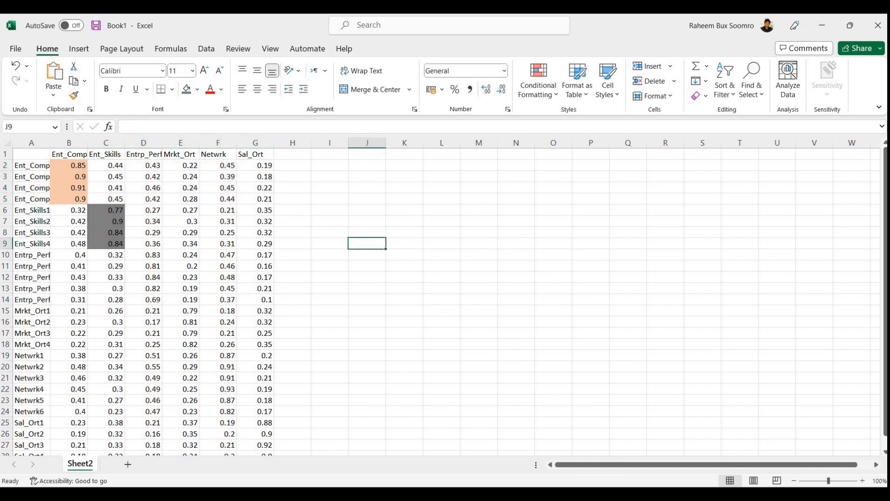
drag(105, 165, 255, 198)
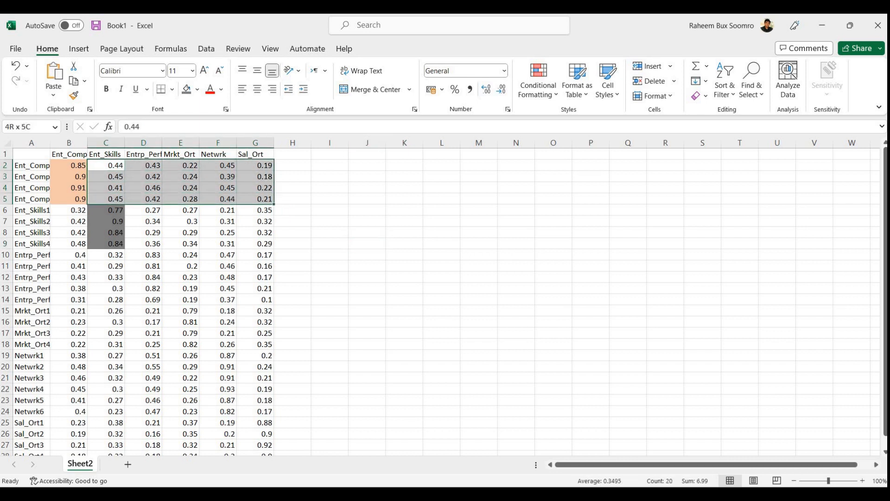
click(293, 243)
drag(143, 210, 255, 243)
click(68, 210)
drag(69, 210, 69, 243)
click(106, 210)
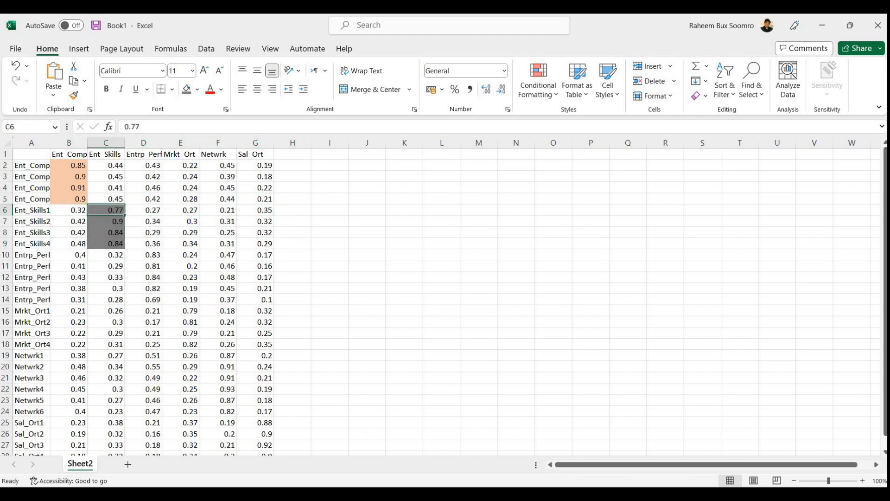
Step: Fill the Entrp_Perf loadings in D10:D14 with orange and check them against the cross loadings in the same rows
drag(143, 255, 144, 299)
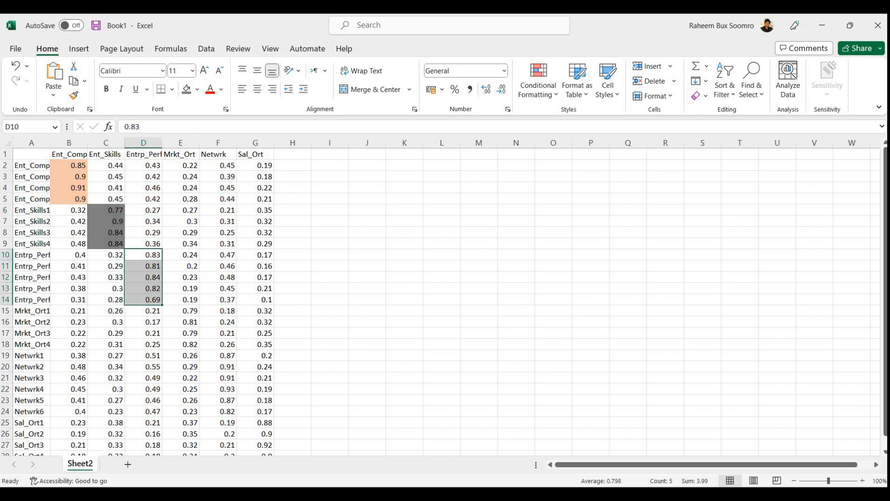
click(197, 89)
click(204, 198)
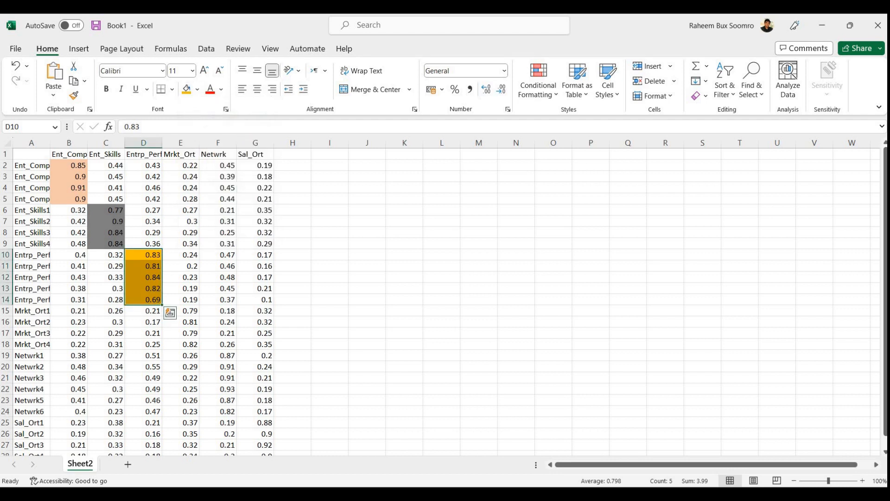
drag(180, 254, 256, 299)
drag(69, 255, 106, 300)
Step: Fill the Mrkt_Ort loadings in E15:E18 with gray and check them against the cross loadings in the same rows
drag(181, 311, 181, 344)
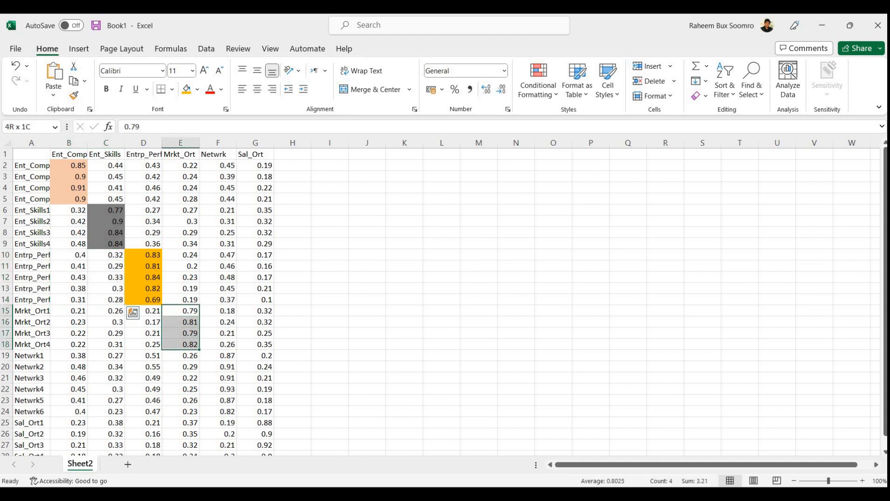
drag(181, 344, 181, 344)
click(197, 89)
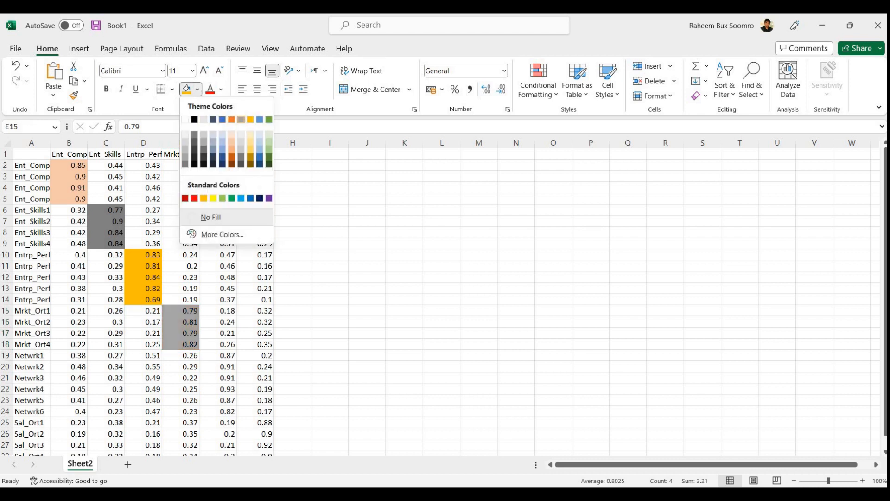
click(241, 120)
click(181, 378)
drag(69, 311, 144, 344)
drag(218, 311, 255, 344)
Step: Fill the Netwrk loadings in F19:F24 with red and check them against the cross loadings in the same rows
scroll(255, 344, down, 3)
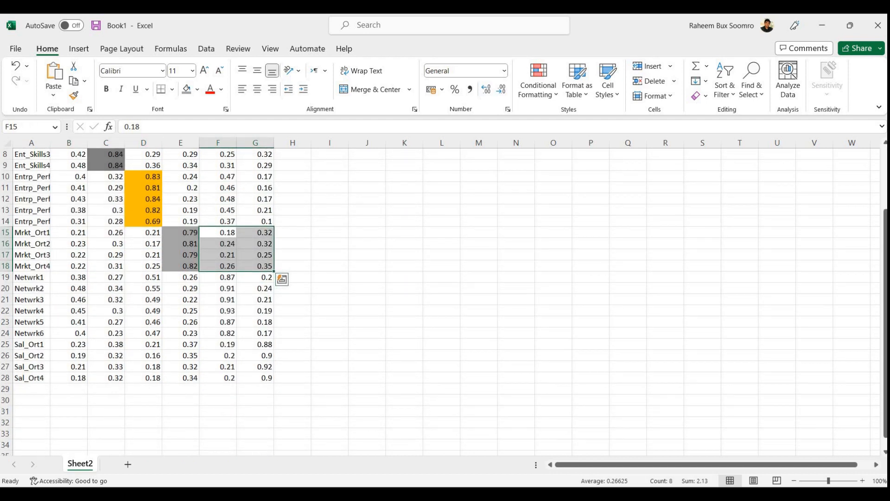
drag(218, 277, 218, 333)
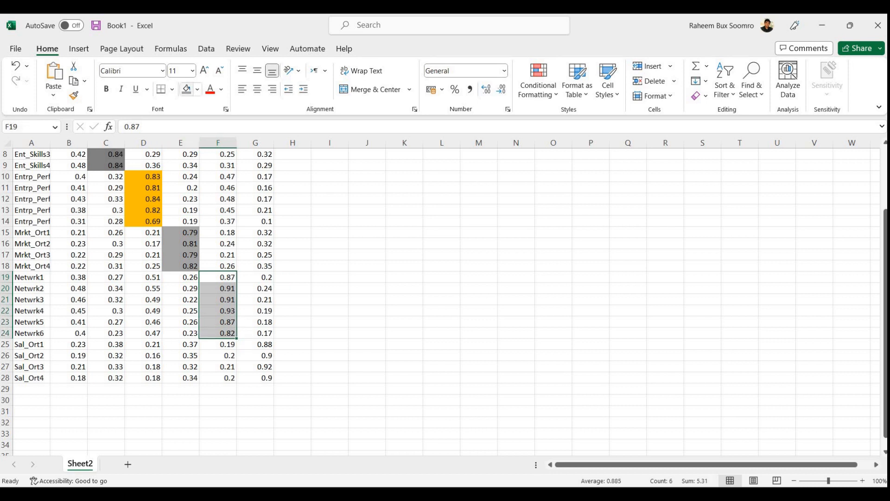
click(197, 88)
click(195, 199)
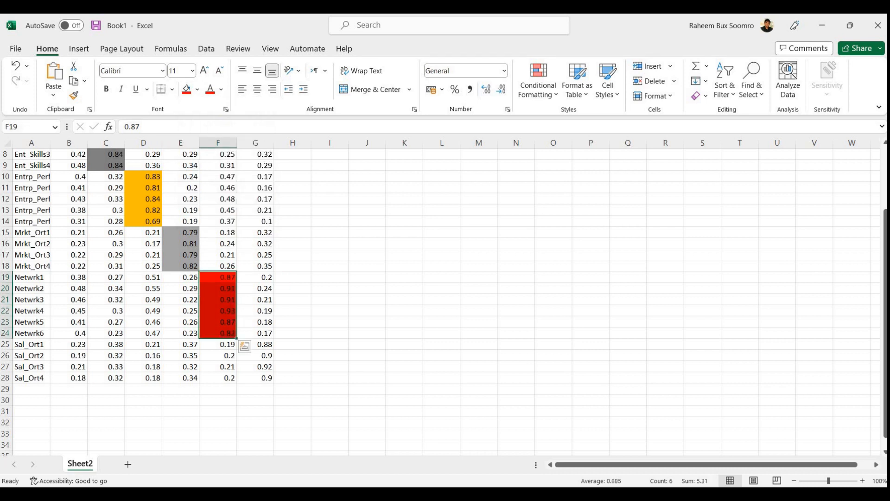
drag(69, 277, 181, 333)
Step: Fill the Sal_Ort loadings in G25:G28 with blue and check them against the cross loadings in the same rows
drag(255, 277, 255, 377)
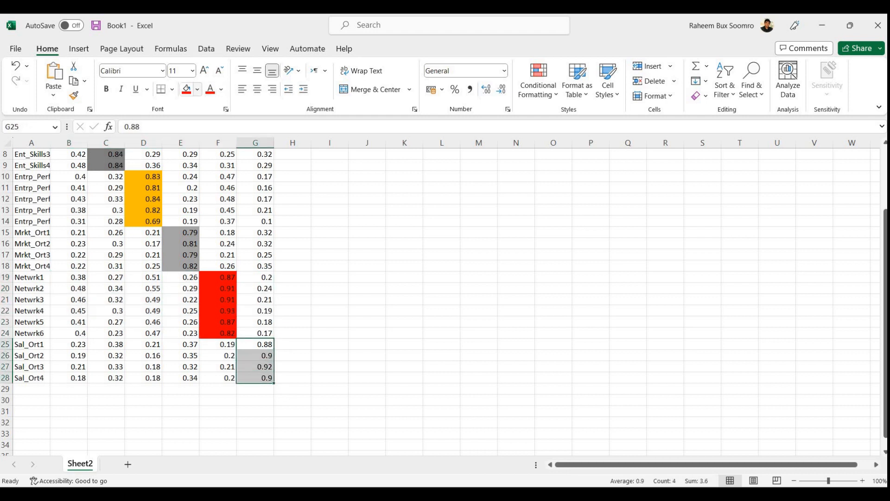
click(197, 88)
click(250, 198)
click(218, 389)
drag(69, 344, 217, 378)
scroll(218, 378, up, 3)
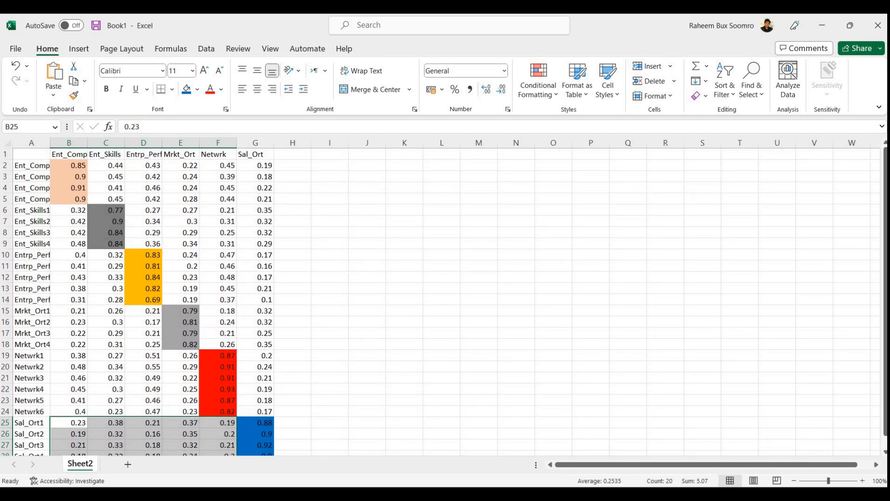
Step: Switch to SmartPLS, leave the cross loadings report, and close the Without HOC model while saving its changes
key(alt+Tab)
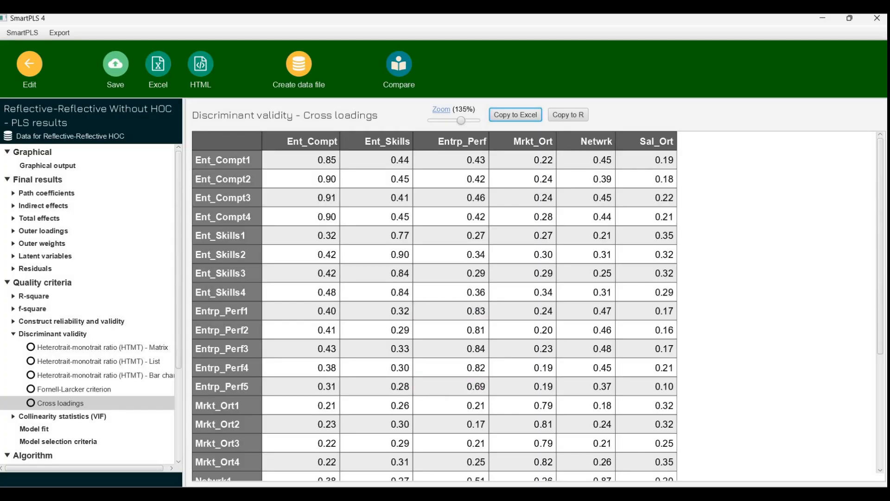
click(29, 64)
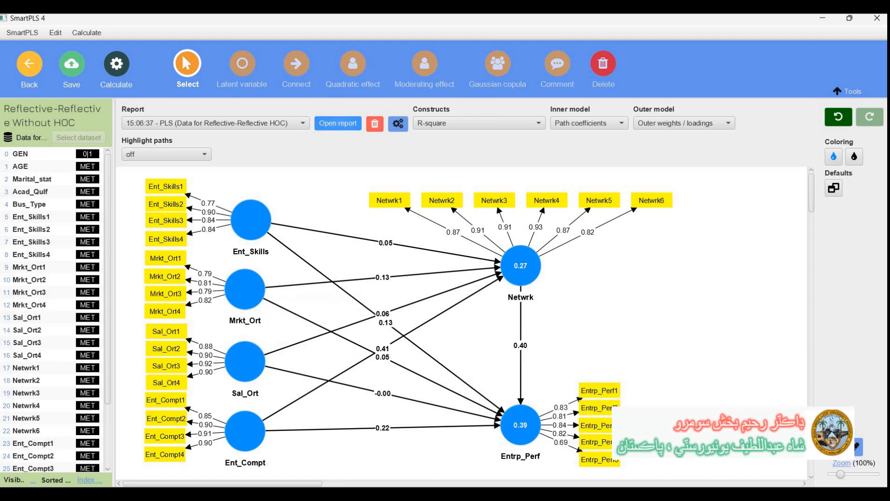
click(29, 64)
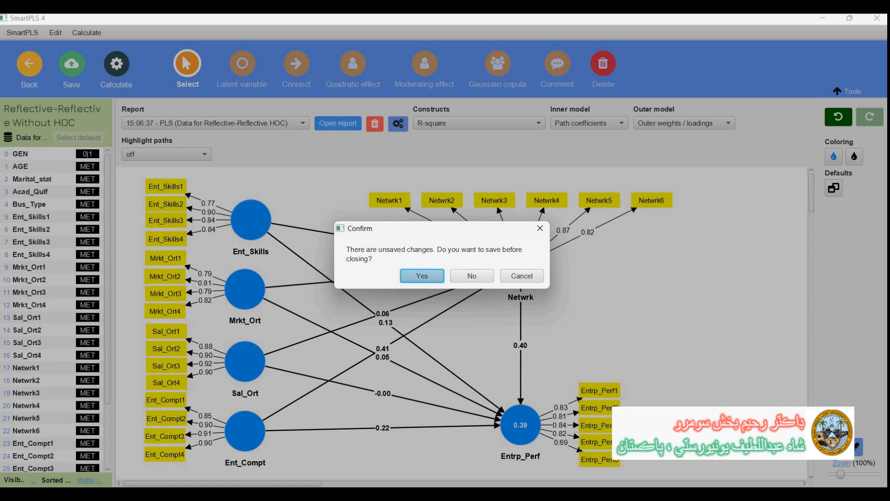
click(422, 276)
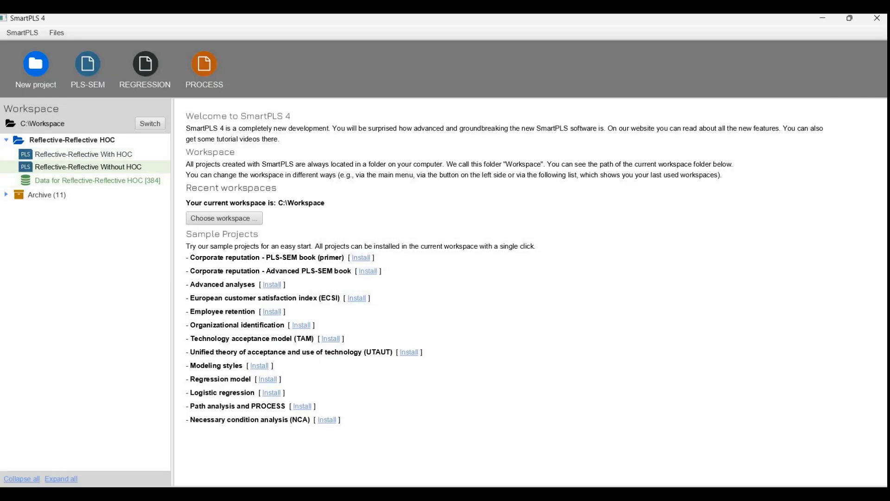
Step: Examine the constructs and paths in the graphical PLS output of the Reflective-Reflective Without HOC model
click(83, 154)
double_click(83, 155)
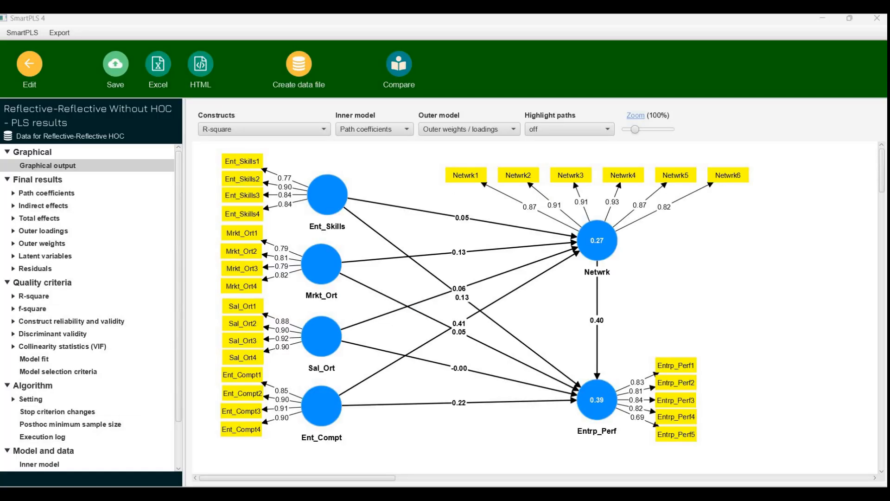
drag(314, 154, 610, 431)
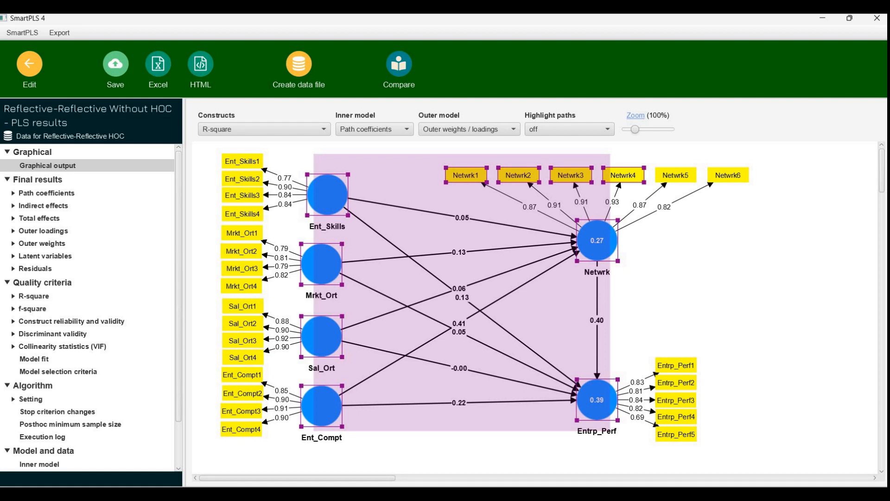
drag(610, 431, 610, 430)
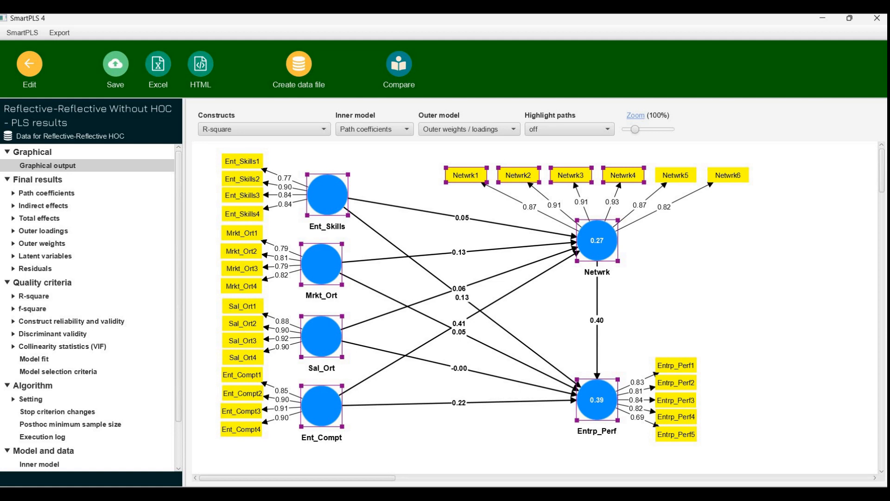
key(Escape)
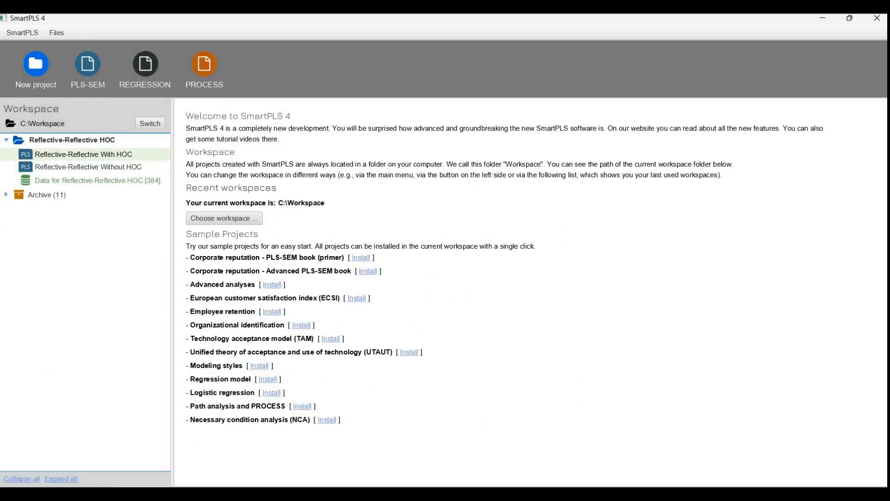
Step: Open the Reflective-Reflective With HOC model and examine the HOC construct, its four lower-order constructs, and the Netwrk and Entrp_Perf outcomes
double_click(84, 155)
click(380, 313)
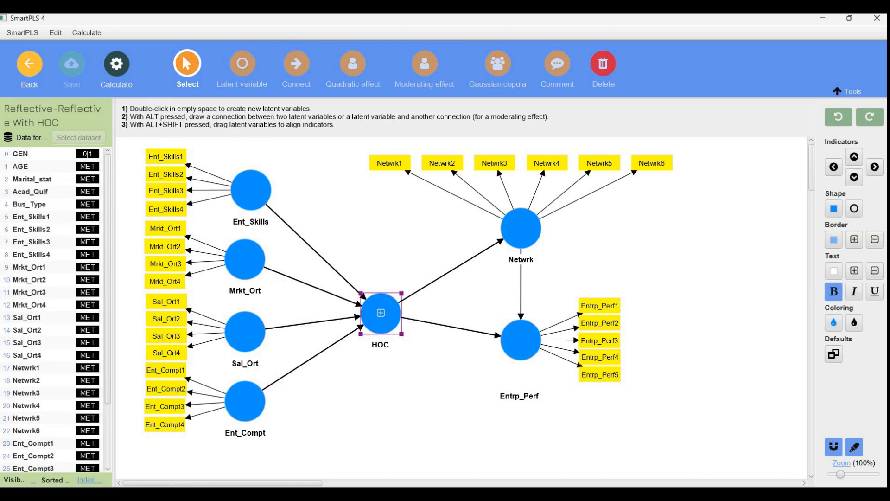
drag(225, 158, 279, 423)
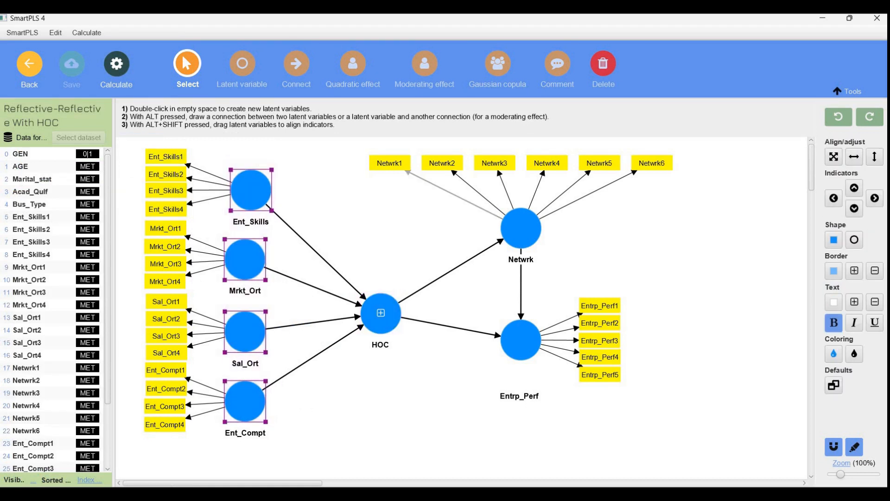
drag(491, 206, 548, 382)
click(380, 312)
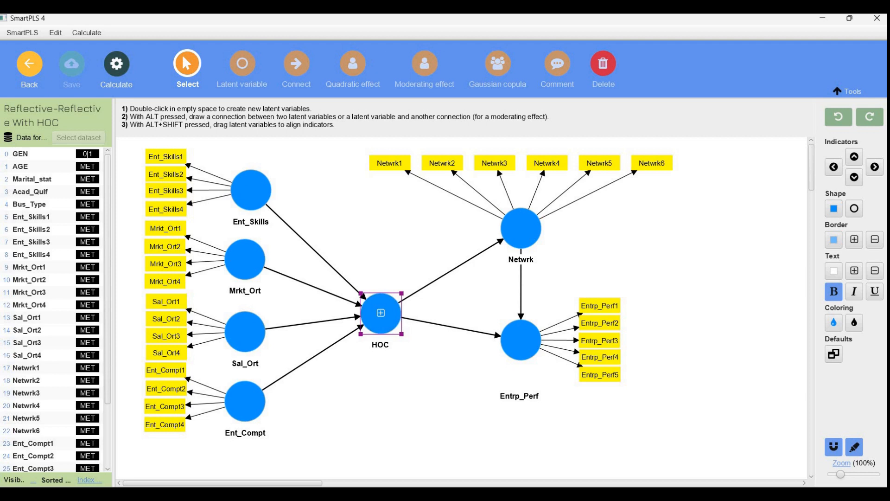
Step: Return to the workspace and bring up the graphical PLS results of the Reflective-Reflective Without HOC model
click(29, 64)
click(88, 167)
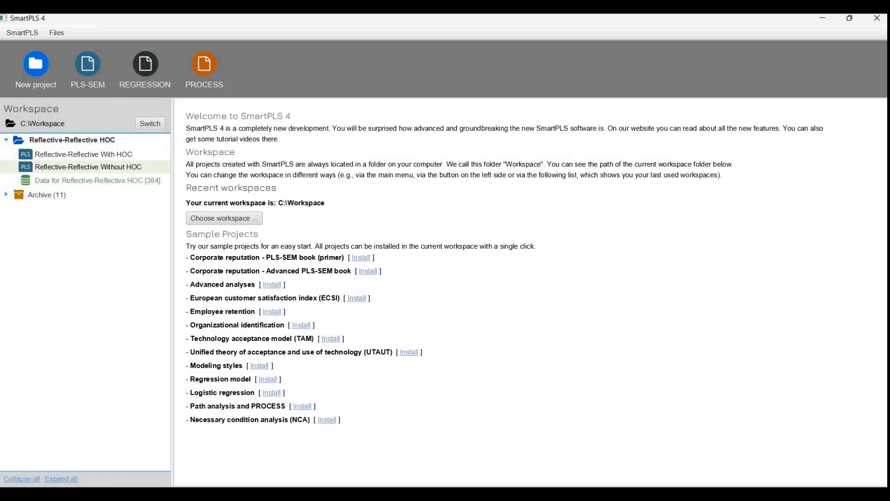
double_click(88, 167)
click(116, 63)
click(155, 86)
click(552, 436)
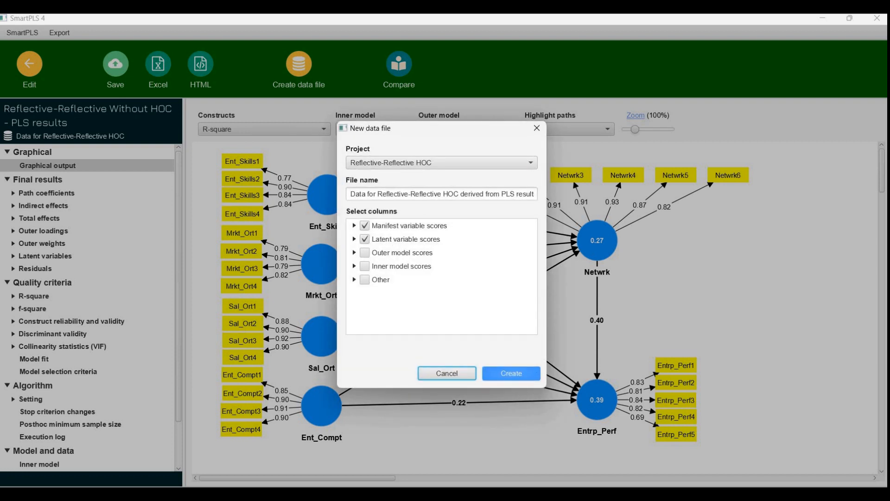
click(536, 128)
Step: Create a data file from the PLS results in the Reflective-Reflective HOC project, including manifest and latent variable scores
drag(296, 166, 648, 449)
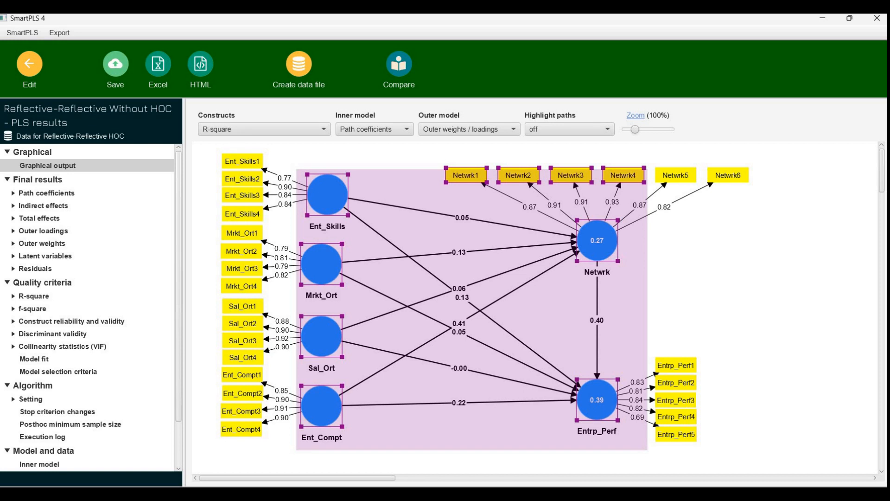
drag(647, 450, 648, 450)
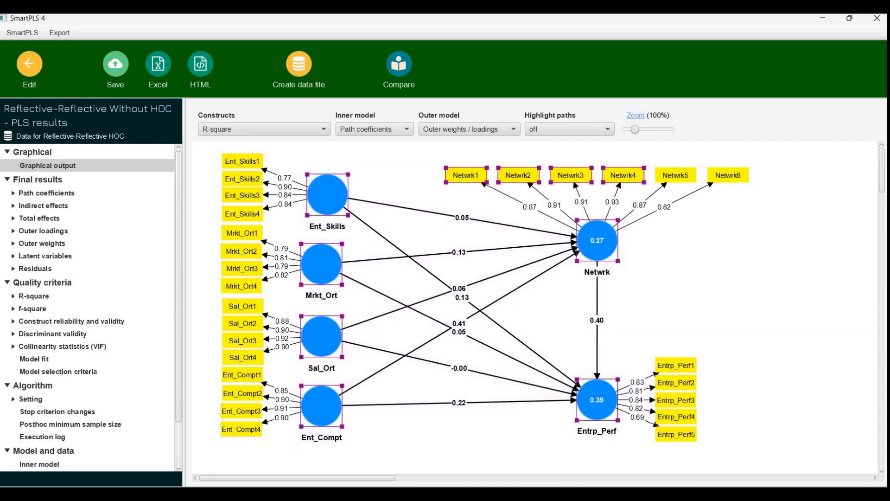
click(299, 64)
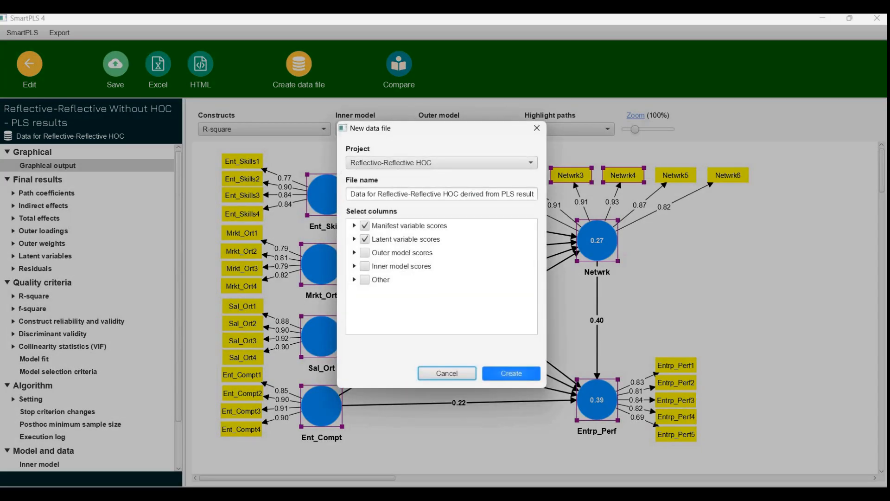
click(511, 373)
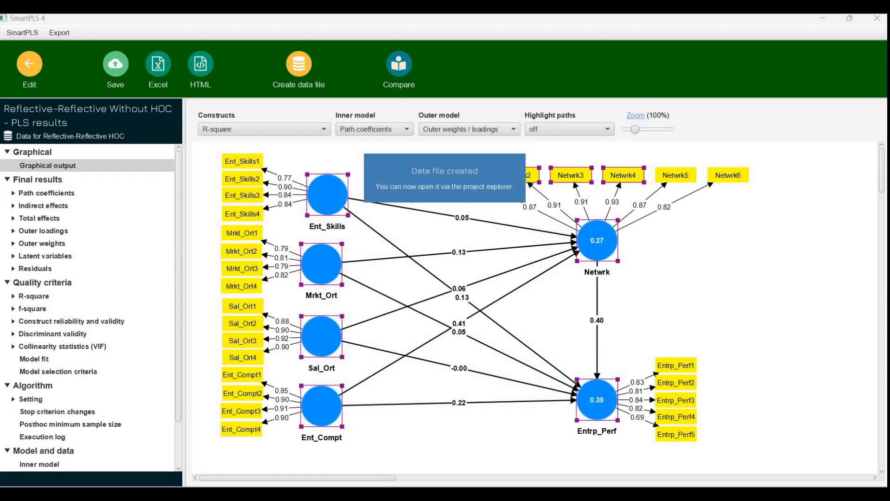
Step: Leave the results report, return to the workspace, and open the Reflective-Reflective With HOC model
click(30, 65)
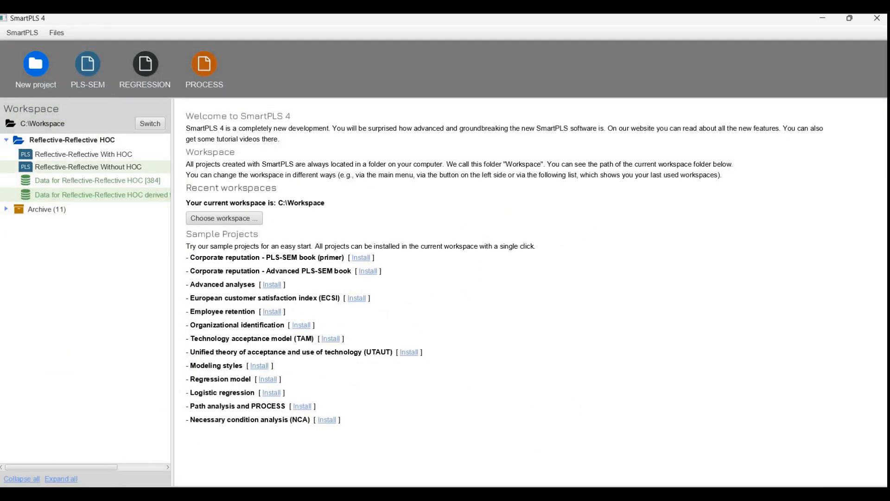
click(83, 154)
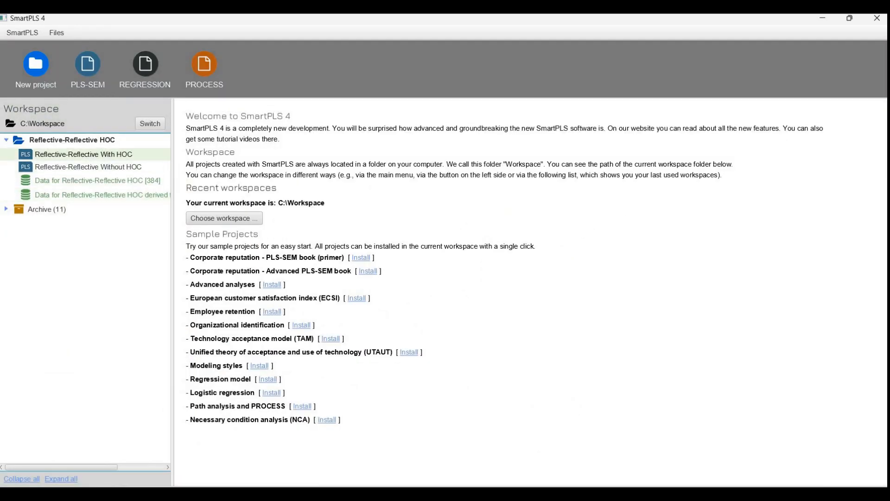
double_click(84, 154)
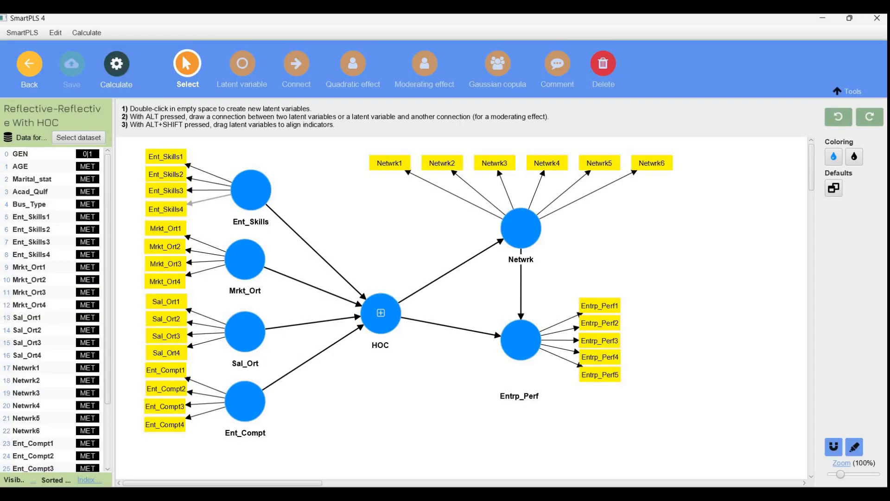
Step: Switch the model's dataset to "Data for Reflective-Reflective HOC derived from PLS results" and bring its LV scores variables into view
scroll(56, 309, down, 3)
scroll(56, 310, up, 1)
click(88, 137)
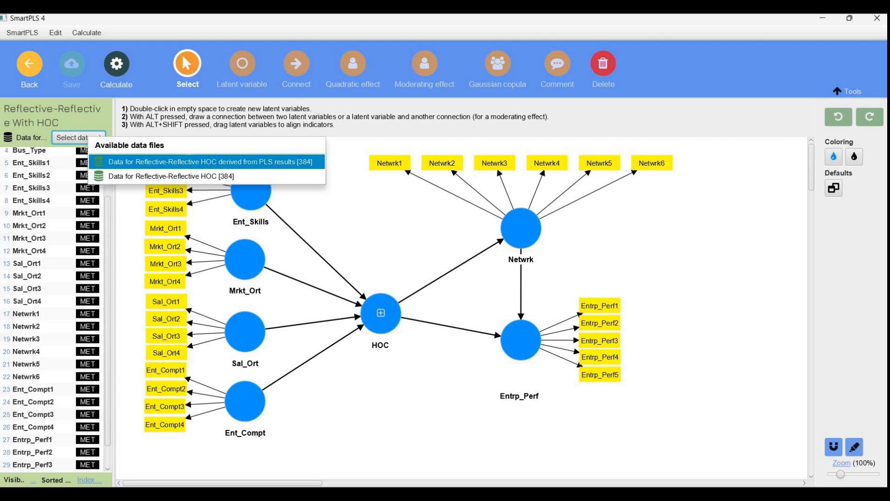
click(209, 161)
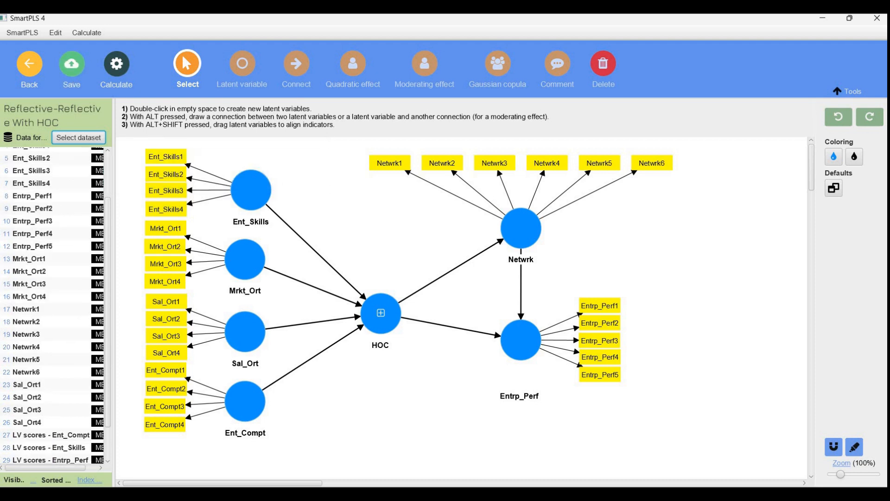
scroll(108, 325, down, 1)
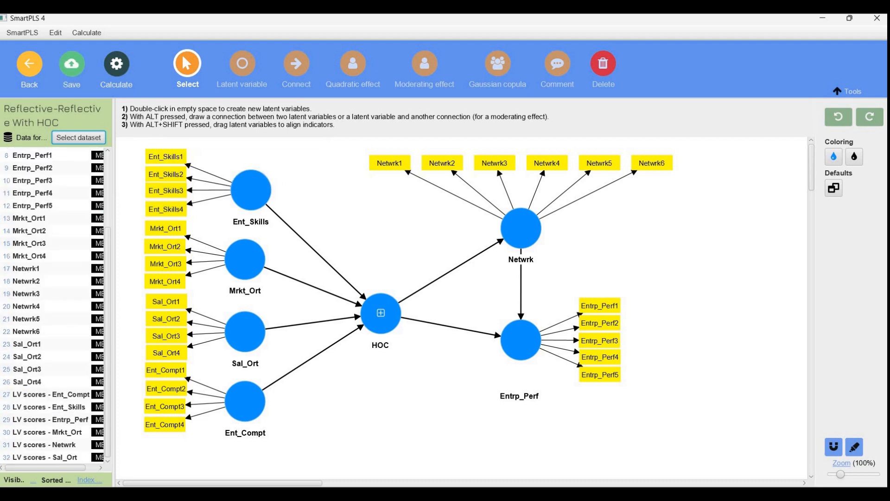
drag(214, 157, 285, 439)
drag(478, 198, 548, 382)
drag(333, 273, 409, 375)
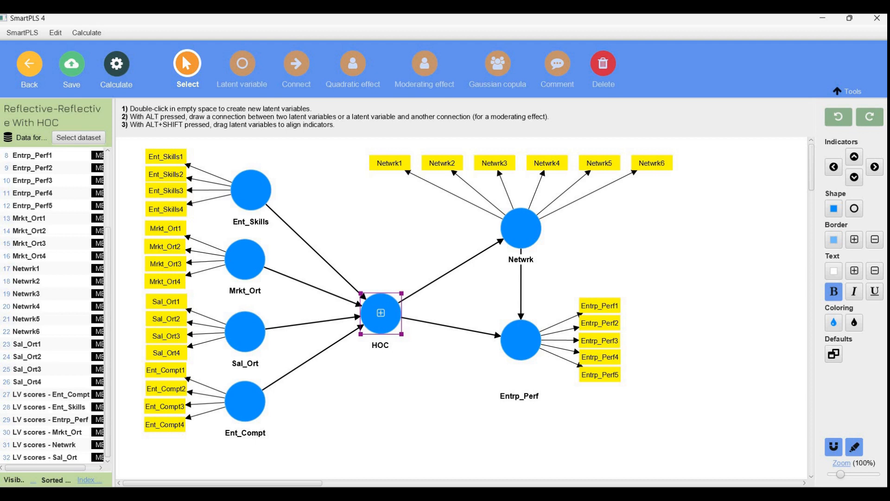
drag(290, 161, 221, 438)
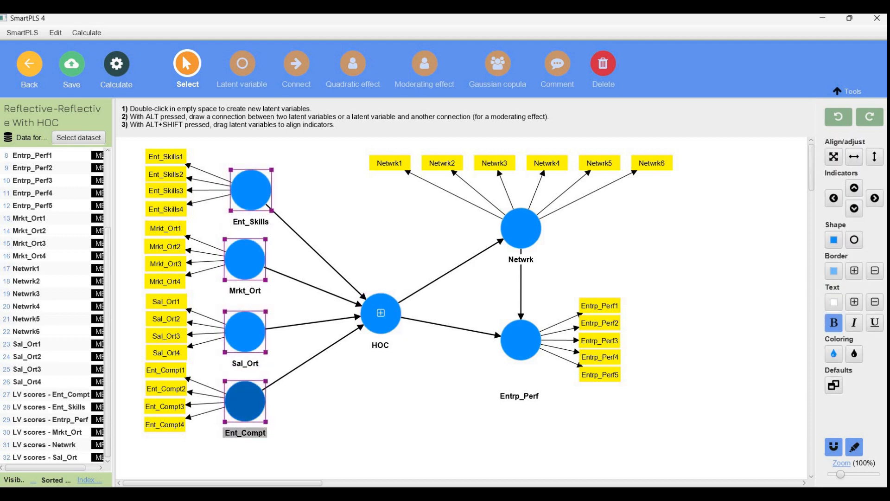
key(Delete)
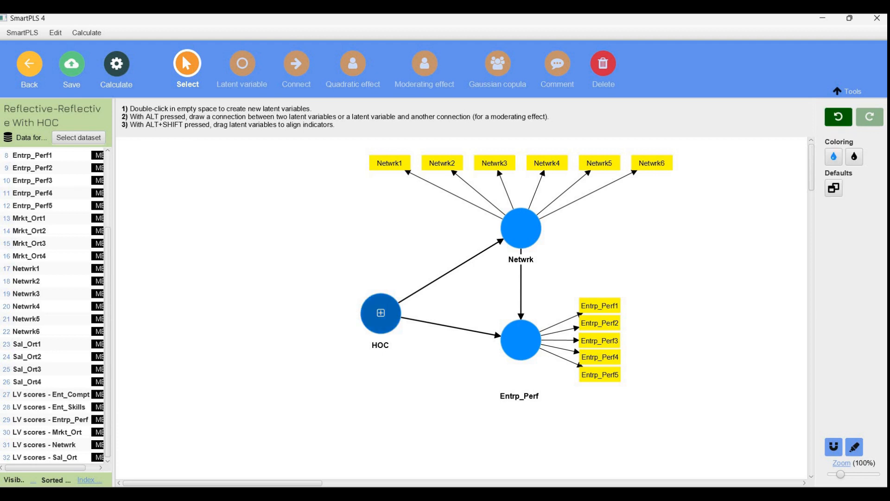
key(ctrl+z)
Step: Show the HOC construct's indicators aligned to the left and highlight the indicators of the four lower-order constructs
right_click(377, 295)
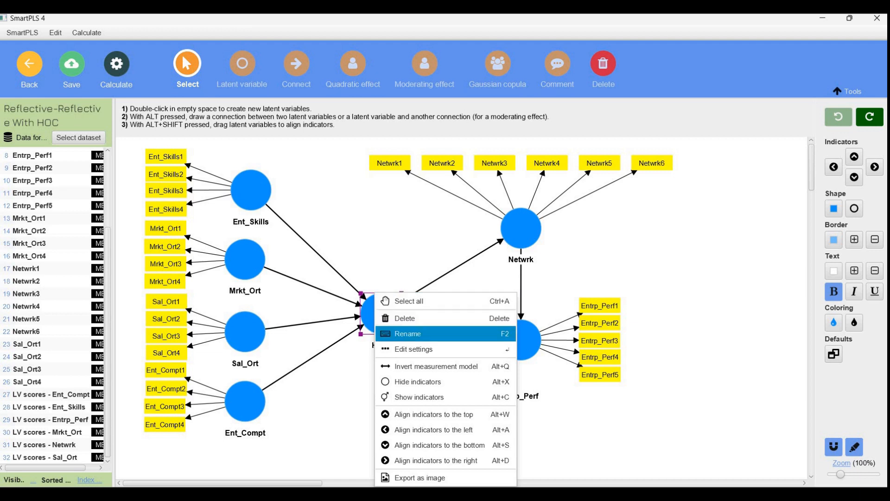
click(419, 396)
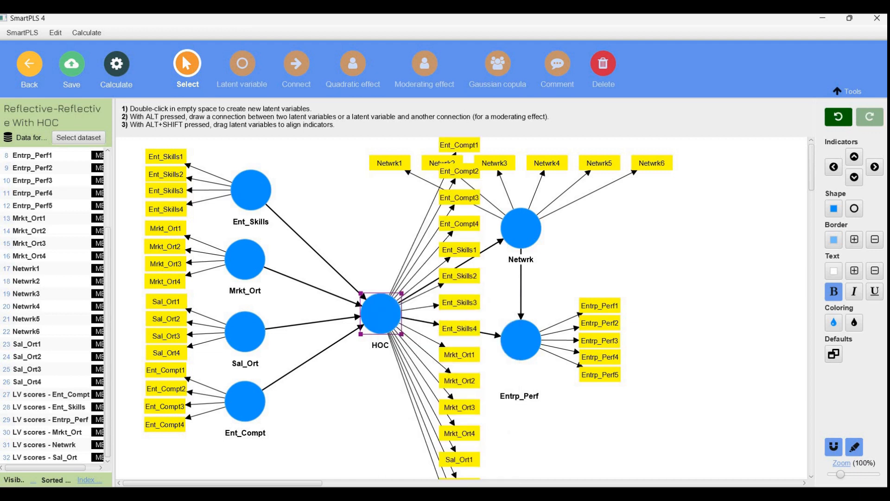
right_click(383, 294)
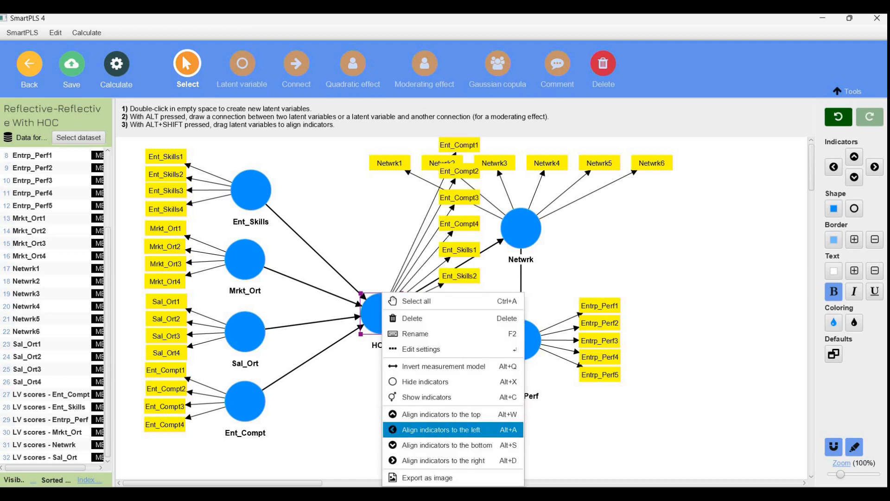
click(440, 430)
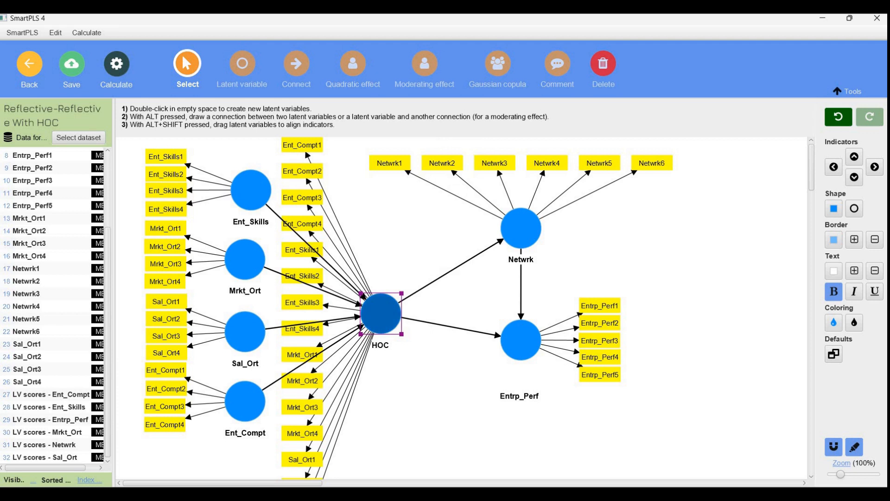
drag(135, 147, 193, 427)
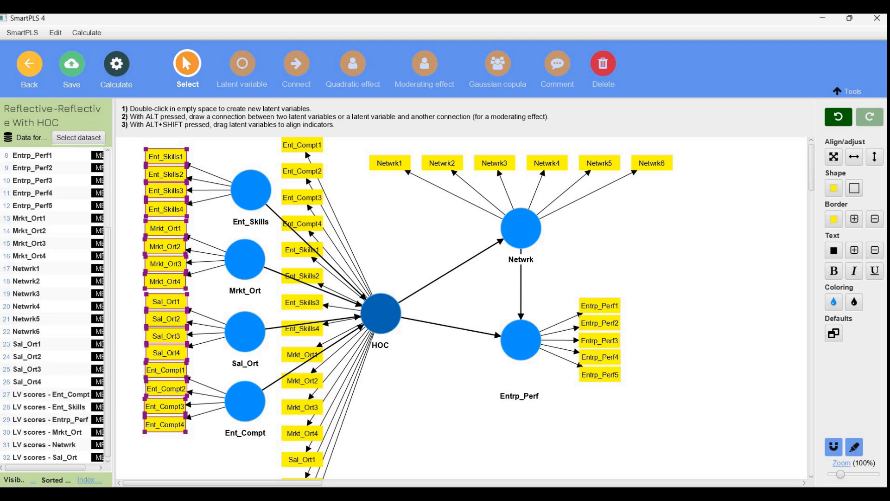
Step: Hide the HOC construct's indicators
click(381, 313)
right_click(380, 313)
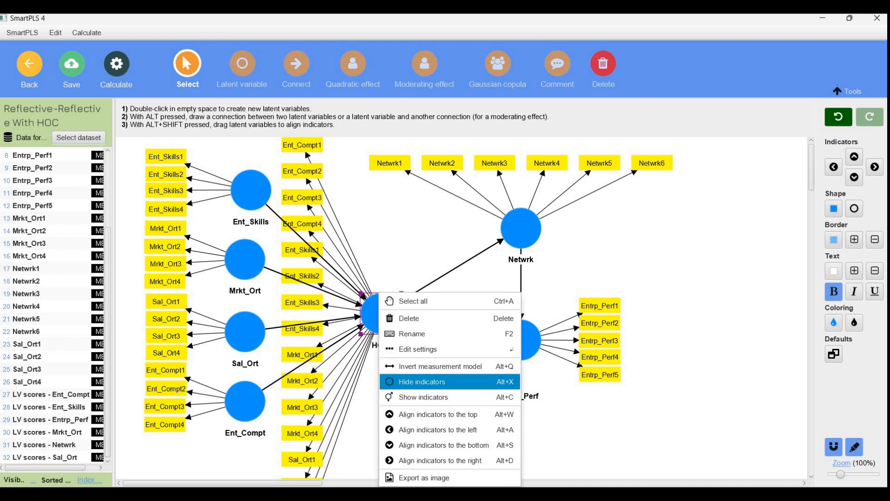
click(435, 324)
Step: Delete the Ent_Skills, Mrkt_Ort, Sal_Ort and Ent_Compt constructs together with the HOC construct from the model
drag(417, 415, 143, 175)
drag(211, 153, 282, 425)
key(Delete)
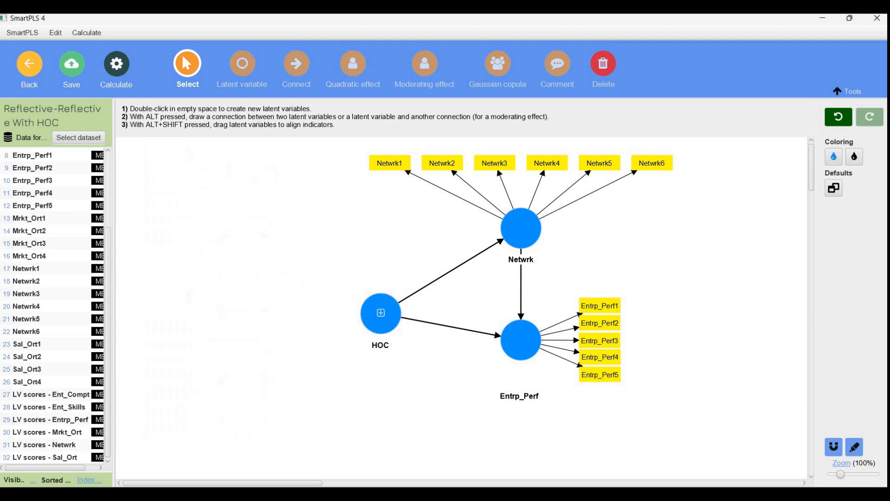
click(381, 313)
key(Delete)
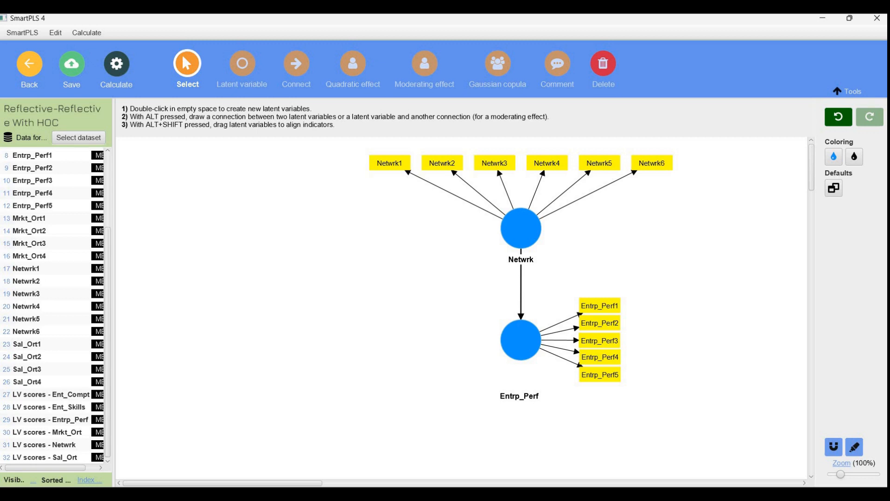
Step: Create a new latent variable in the empty area beside Netwrk from the LV scores - Ent_Compt variable
click(51, 395)
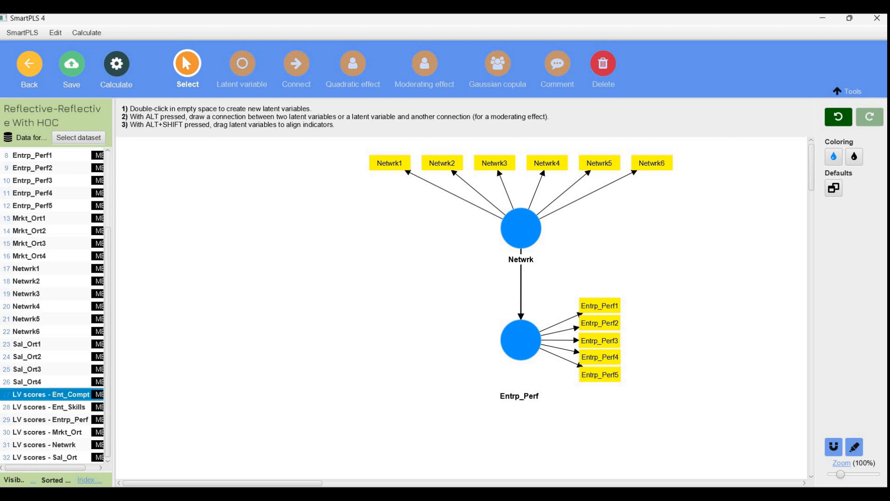
drag(51, 395, 258, 257)
key(Return)
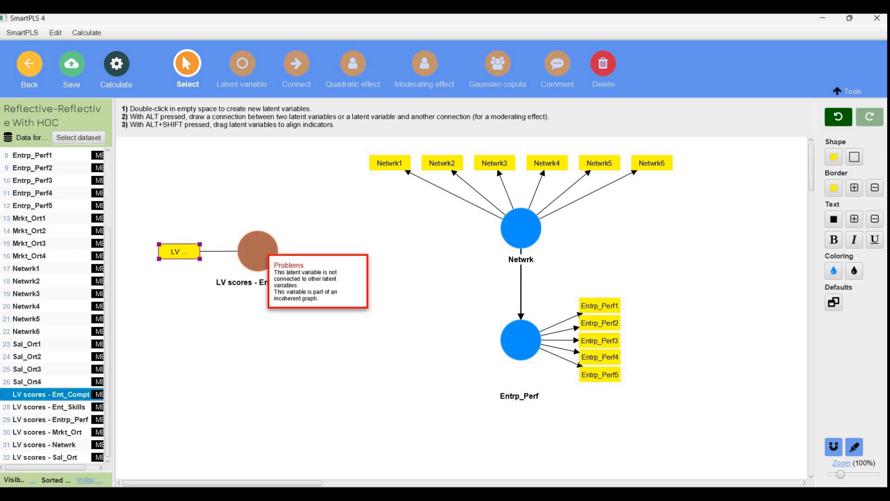
Step: Add the Ent_Skills, Mrkt_Ort and Sal_Ort LV scores as indicators of the new construct and widen its four indicator boxes
drag(49, 408, 258, 251)
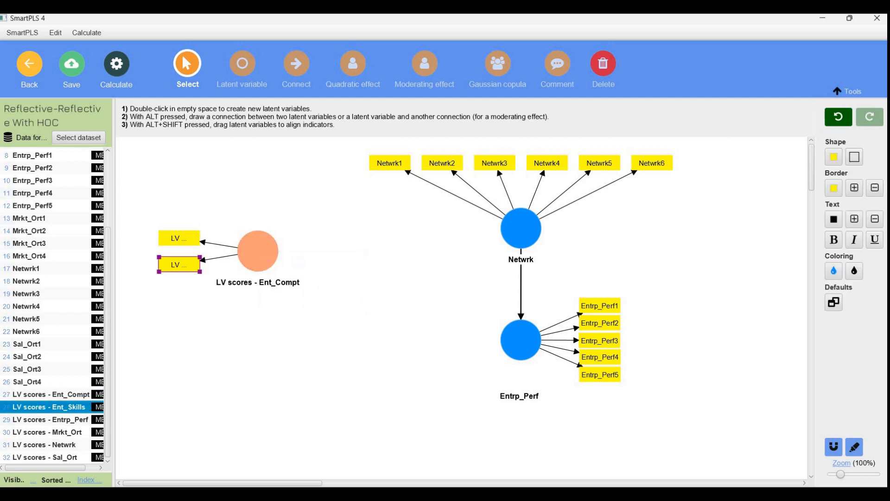
click(48, 433)
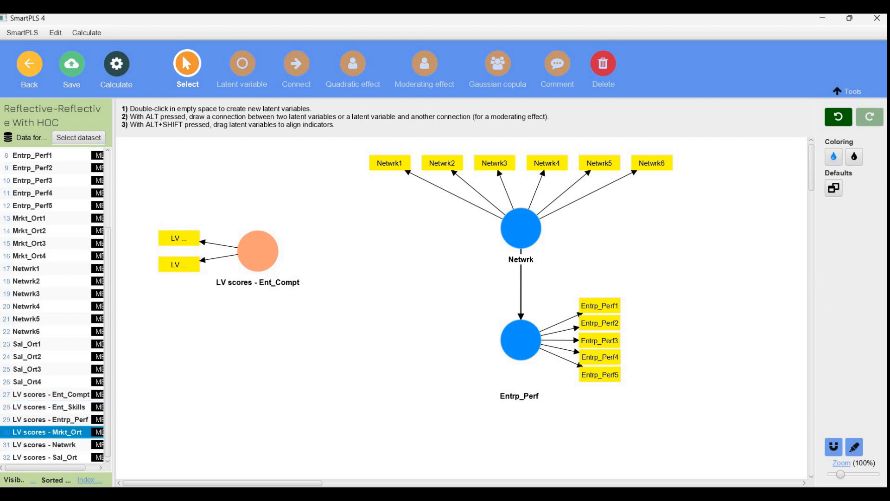
drag(48, 433, 258, 251)
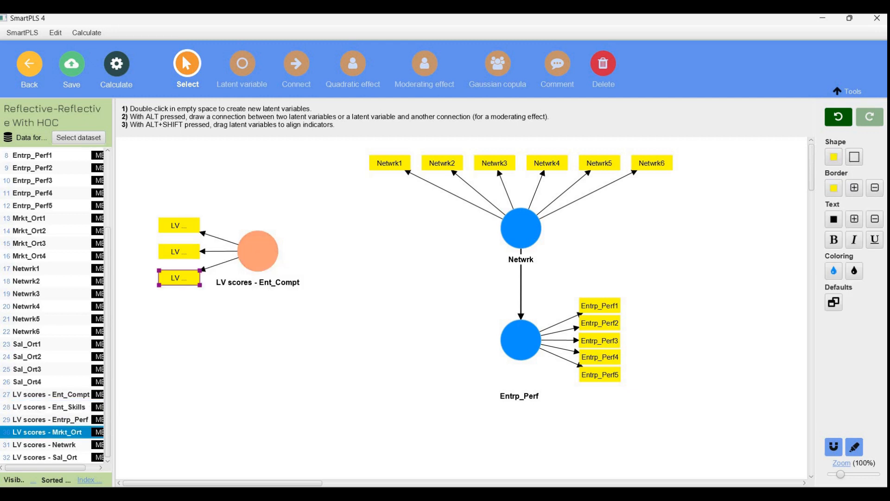
click(45, 457)
mouse_move(45, 457)
mouse_down()
mouse_move(258, 251)
mouse_move(320, 291)
mouse_up()
drag(189, 227, 246, 342)
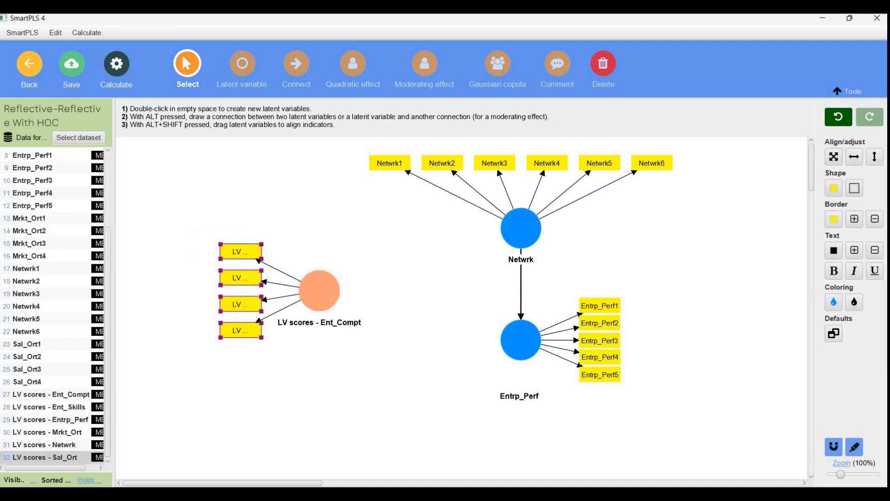
drag(221, 245, 158, 244)
double_click(209, 251)
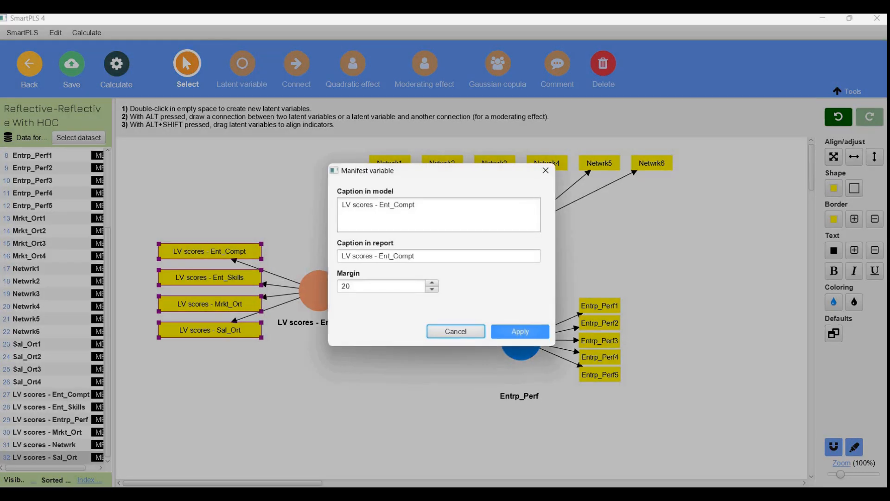
drag(379, 205, 342, 204)
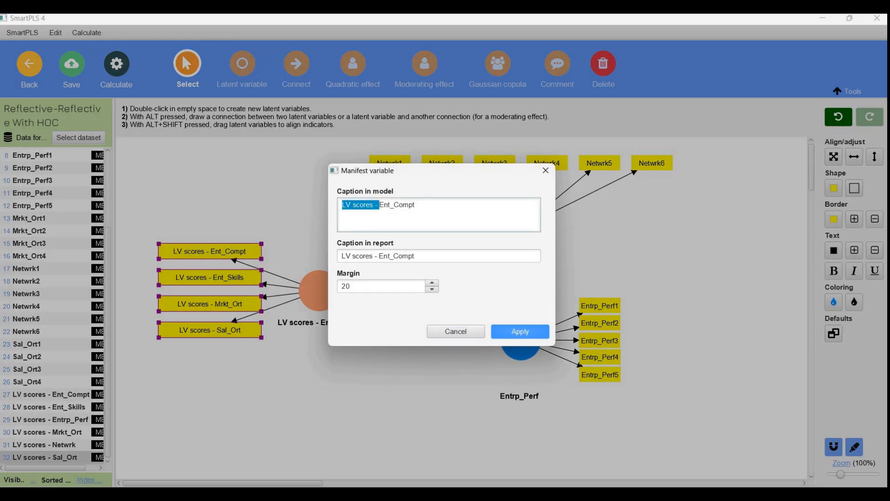
click(456, 331)
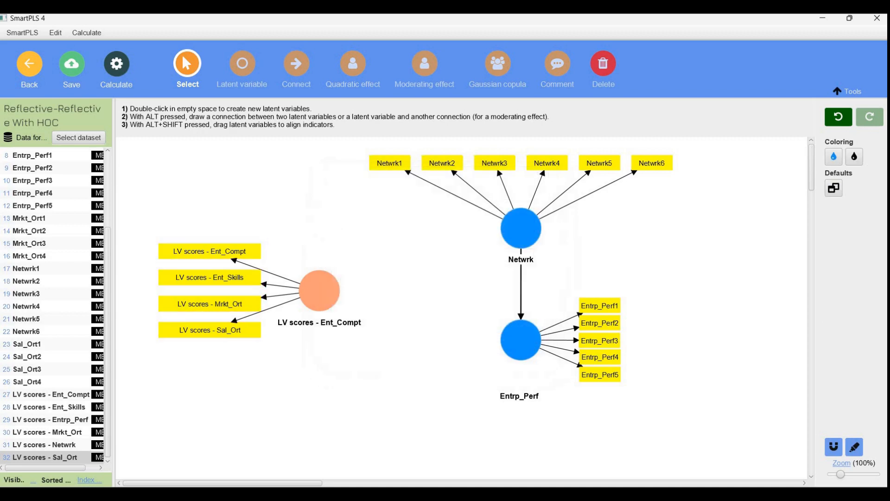
Step: Shorten the captions of the first two LV scores indicators to Ent_Compt and Ent_Skills
double_click(210, 252)
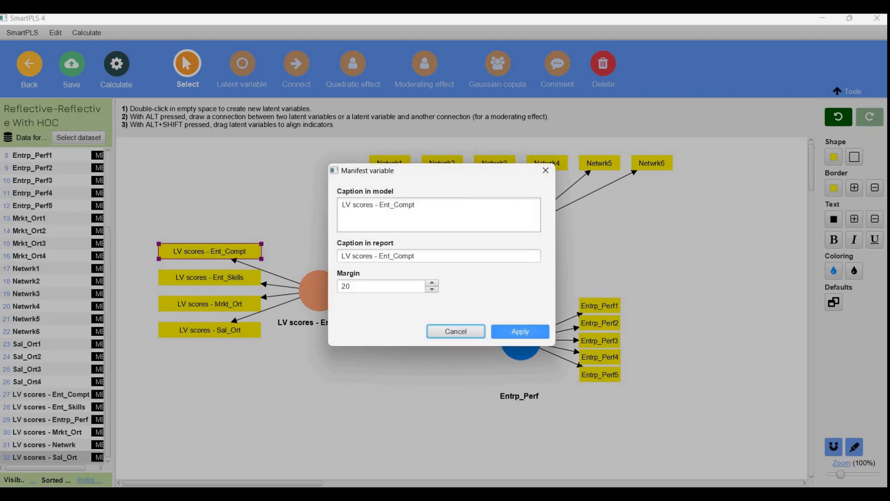
drag(380, 205, 341, 205)
key(BackSpace)
key(Return)
double_click(210, 278)
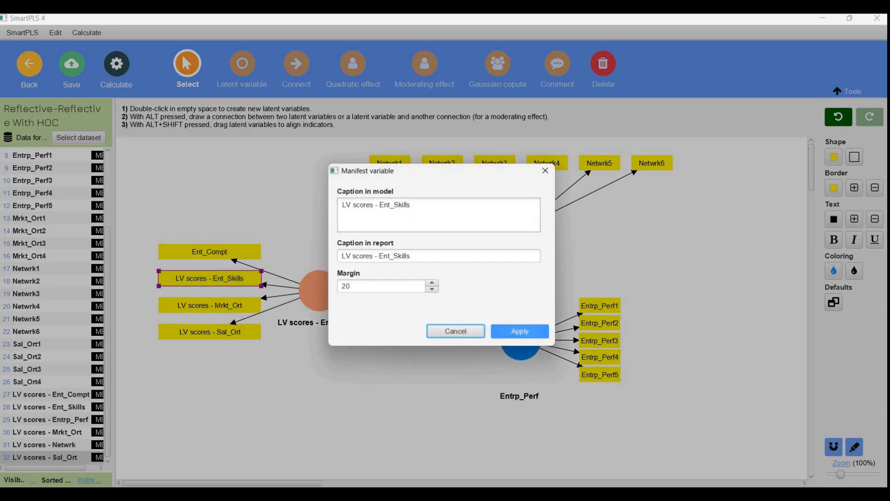
drag(378, 205, 342, 205)
key(BackSpace)
key(Return)
Step: Shorten the captions of the remaining two LV scores indicators to Mrkt_Ort and Sal_Ort
double_click(209, 305)
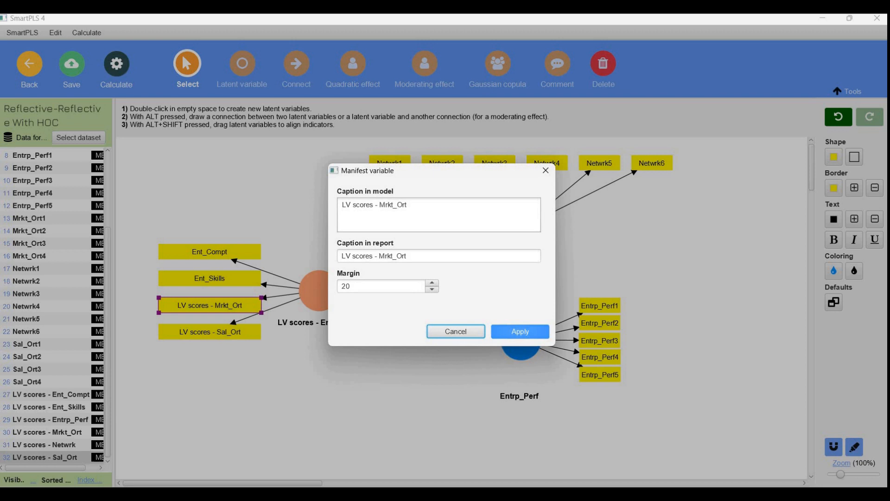
drag(378, 205, 342, 205)
key(BackSpace)
key(Return)
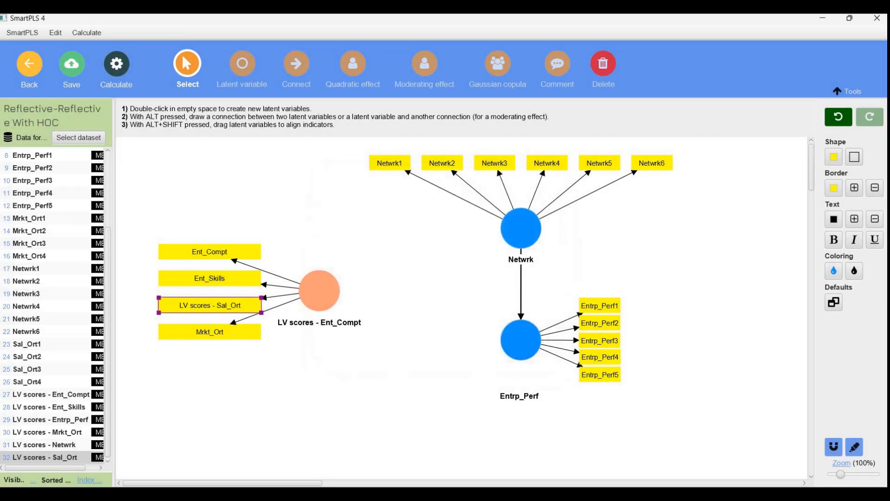
double_click(209, 332)
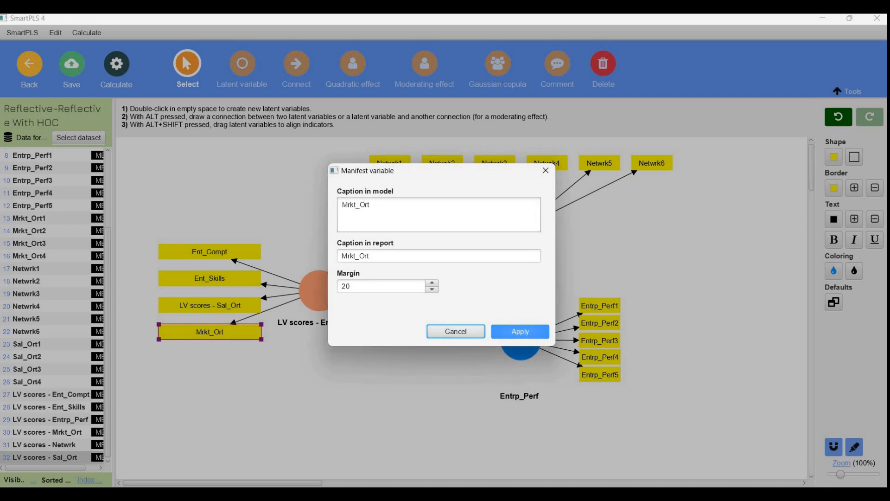
click(456, 331)
double_click(209, 305)
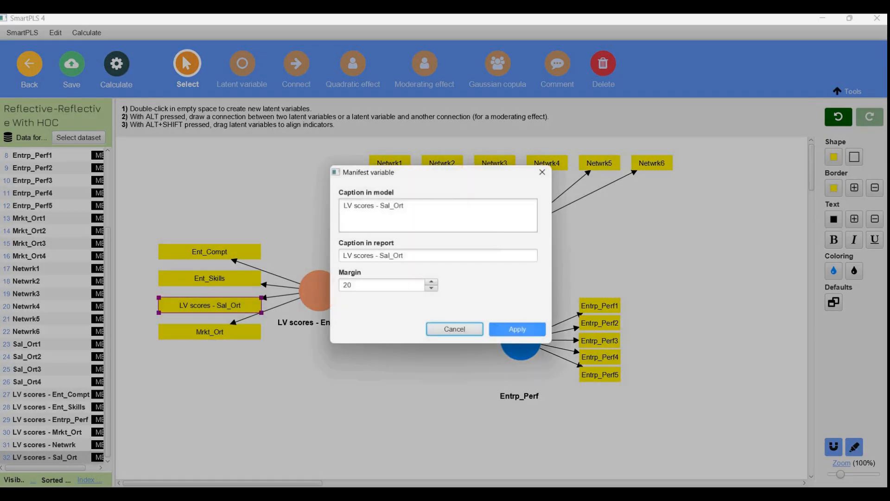
drag(379, 205, 341, 205)
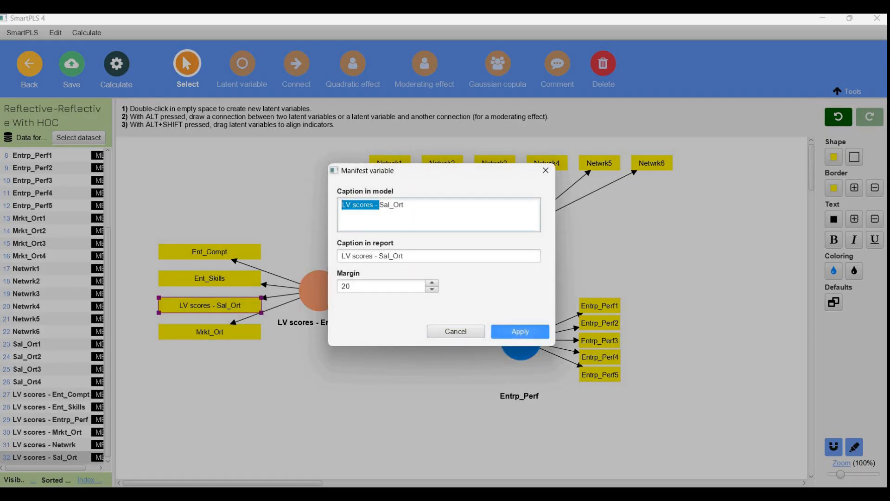
key(Delete)
click(520, 331)
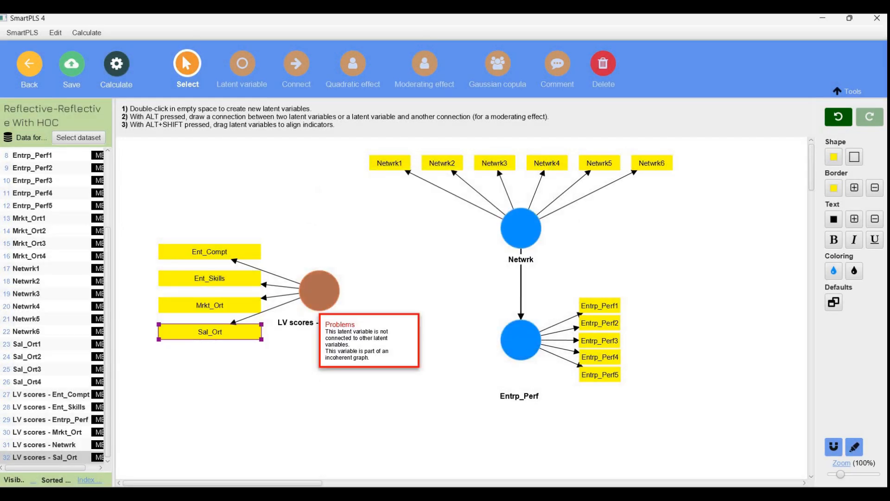
Step: Connect the new LV scores construct to both Netwrk and Entrp_Perf
click(296, 63)
drag(320, 290, 521, 228)
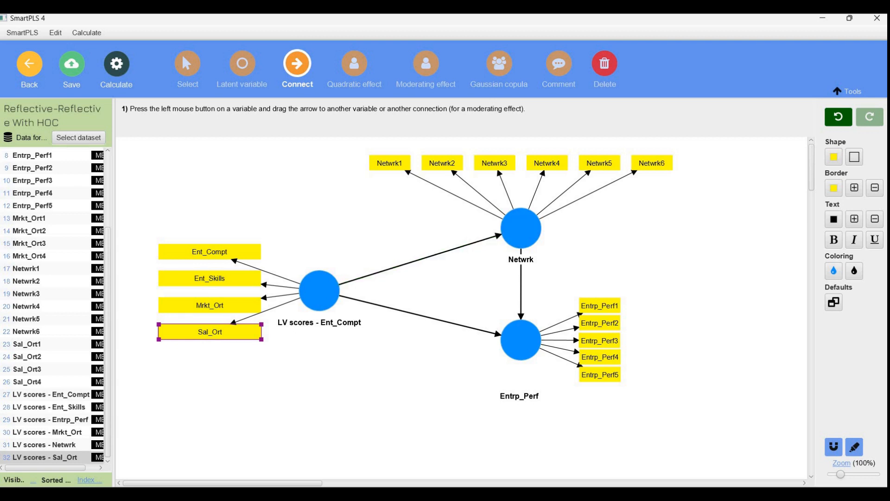
Step: Narrow the new construct's four indicator boxes and move the construct closer to Netwrk and Entrp_Perf
click(182, 54)
drag(133, 220, 204, 343)
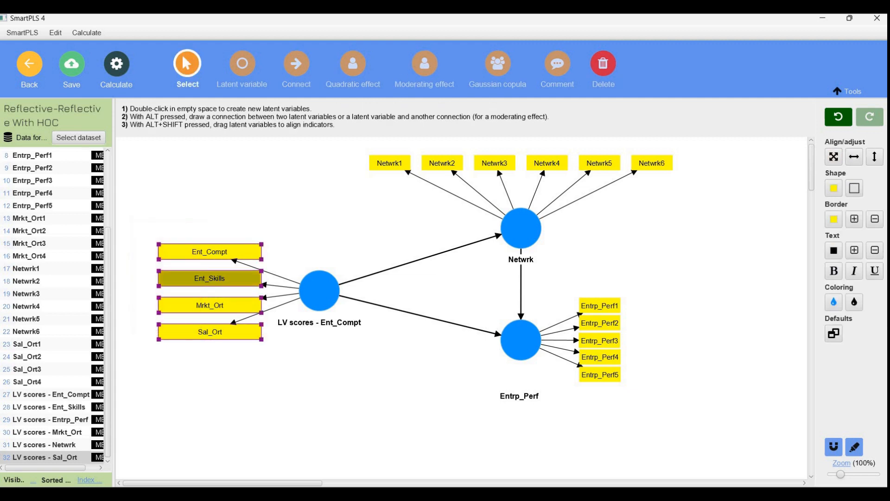
drag(159, 270, 192, 269)
drag(319, 289, 385, 287)
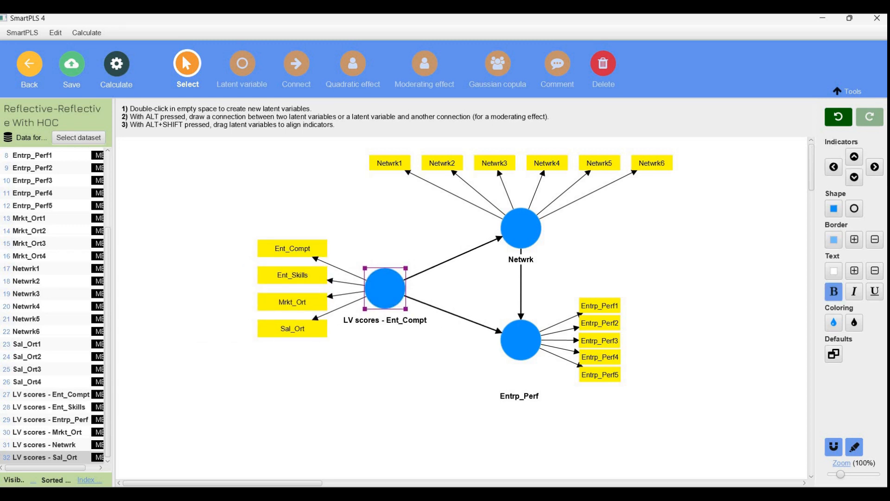
Step: Rename the LV scores construct to Ent_Compt by removing the LV scores prefix from its model caption
double_click(385, 288)
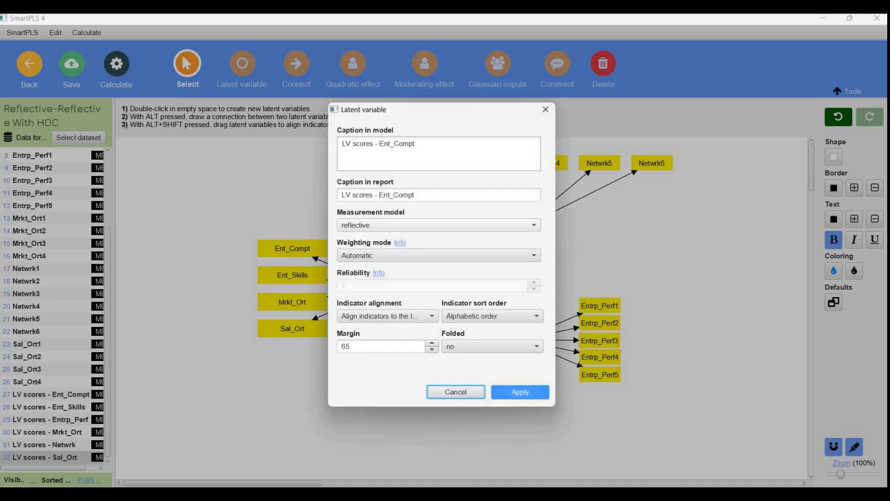
drag(378, 145, 341, 144)
key(BackSpace)
key(Delete)
click(520, 392)
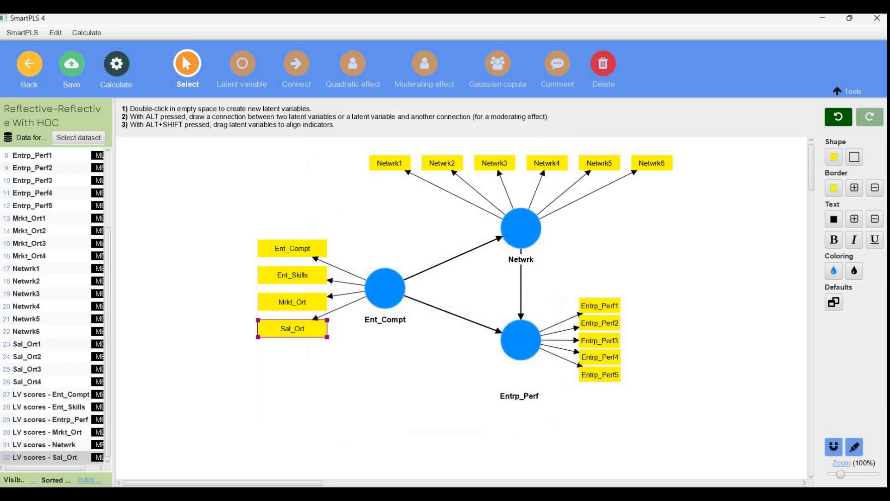
Step: Run the PLS-SEM algorithm with the path weighting scheme, standardized results and default initial weights
click(117, 64)
click(158, 74)
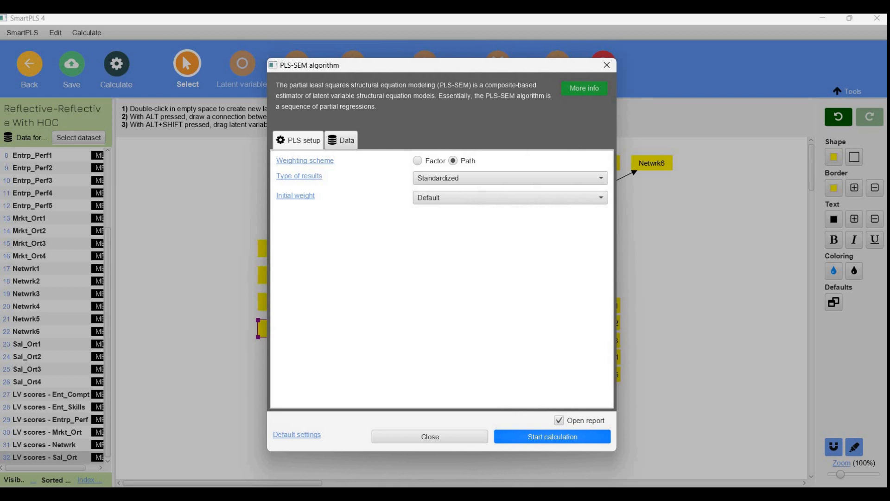
click(551, 434)
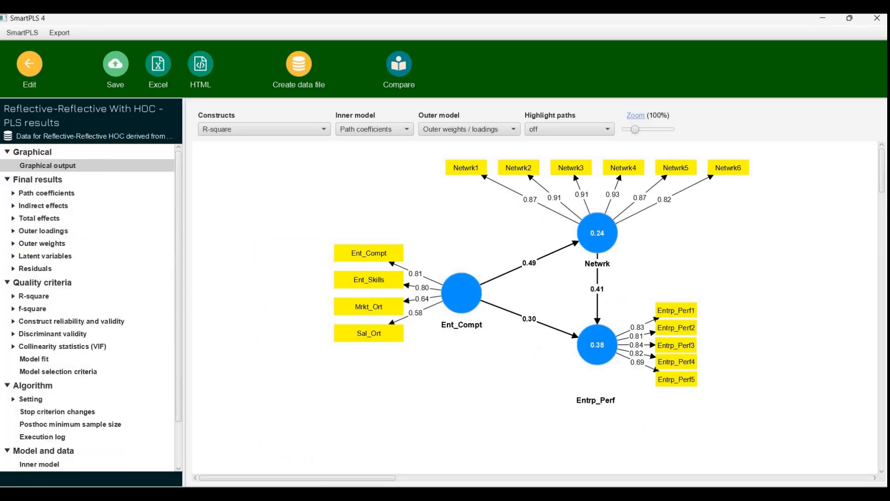
Step: Review the construct reliability and validity overview, checking Ent_Compt's Cronbach's alpha, composite reliability and AVE
click(71, 320)
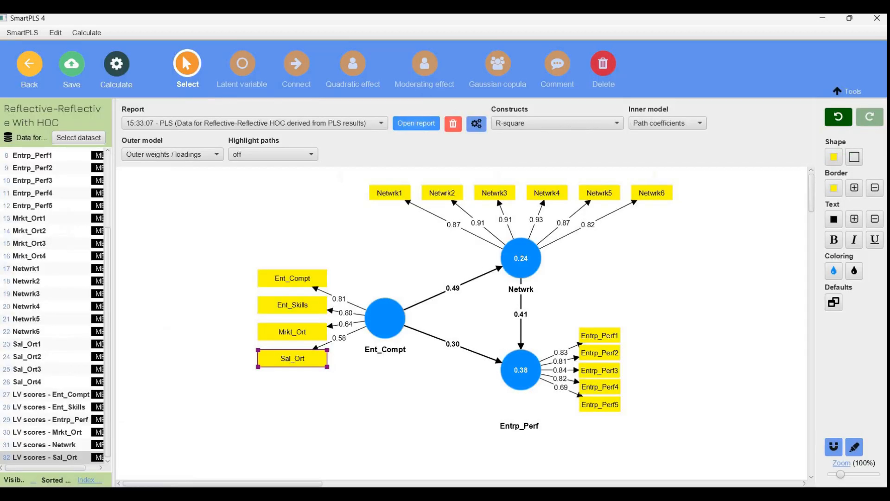
mouse_move(520, 258)
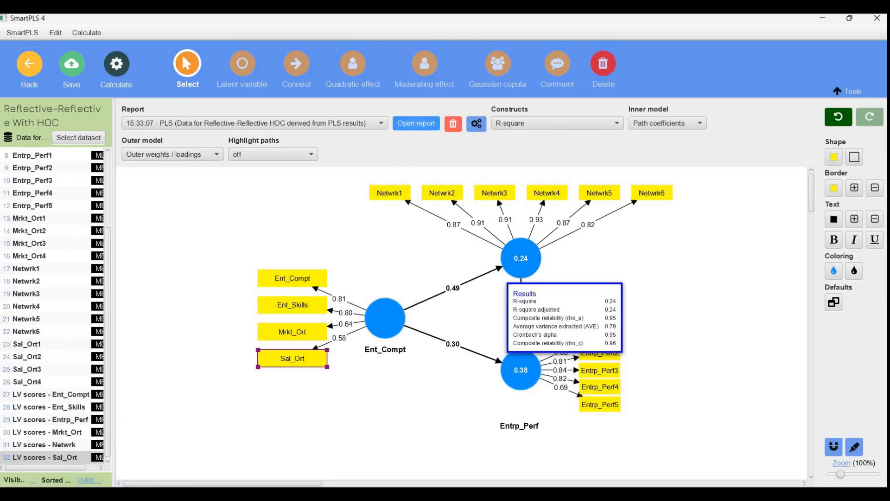
click(521, 289)
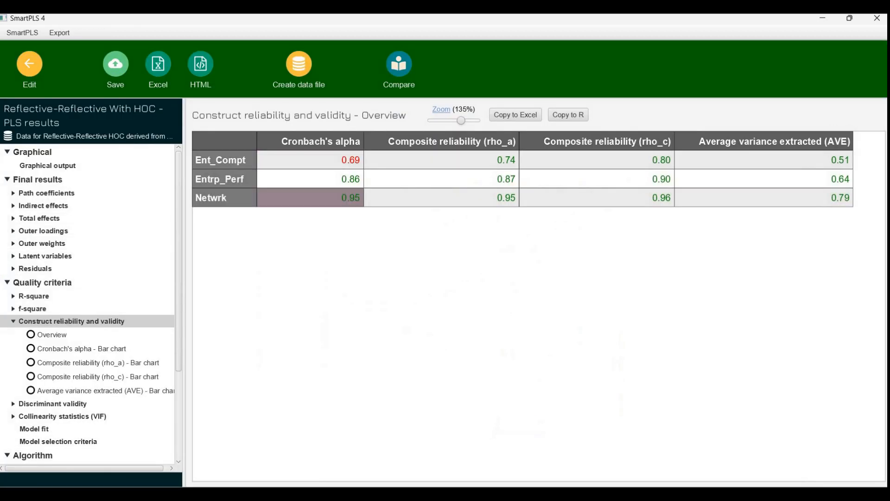
click(310, 160)
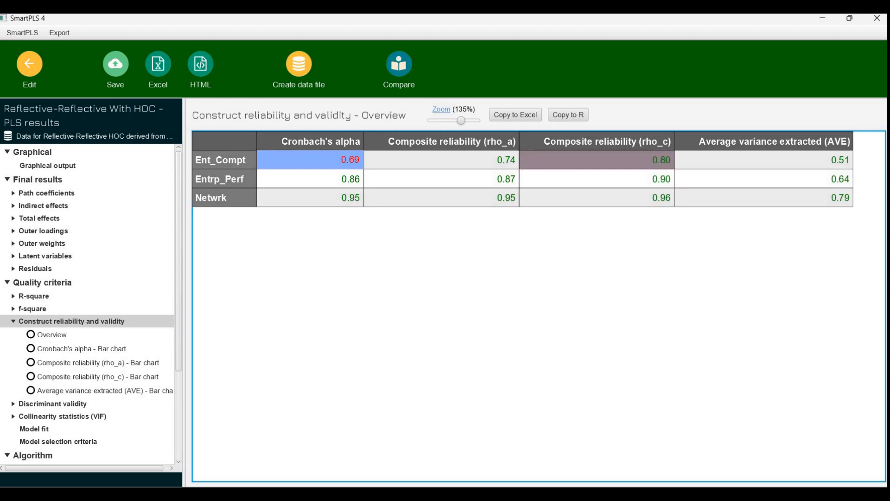
click(441, 160)
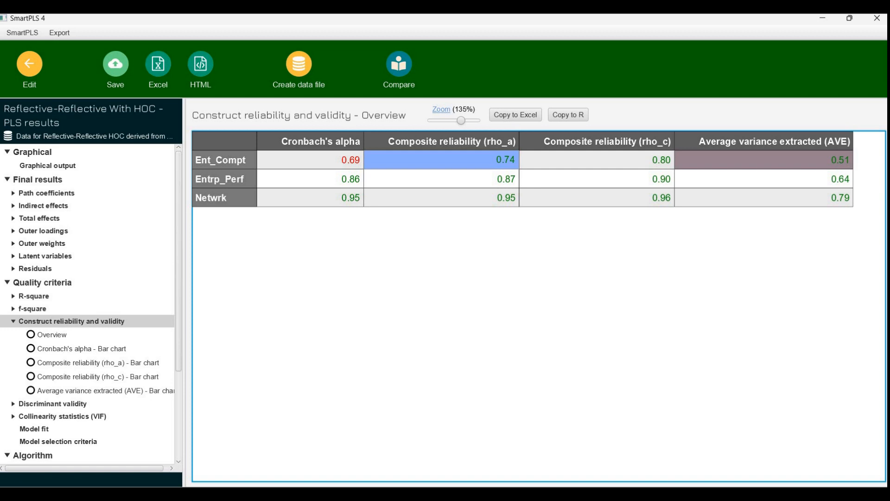
click(764, 160)
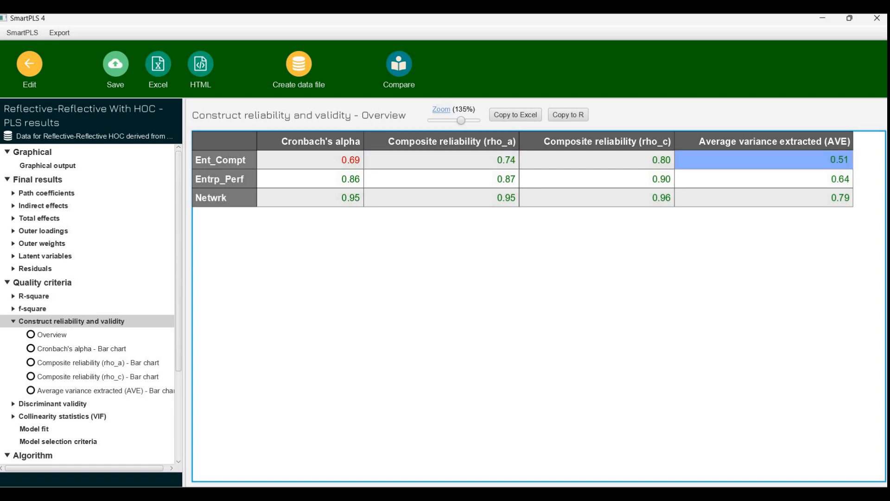
Step: Review discriminant validity through the HTMT matrix, the Fornell-Larcker criterion and the cross loadings
click(52, 404)
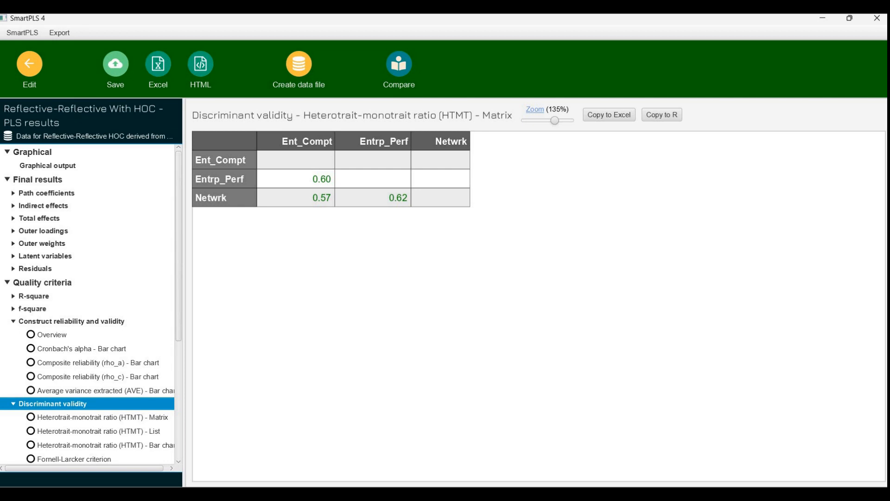
click(74, 459)
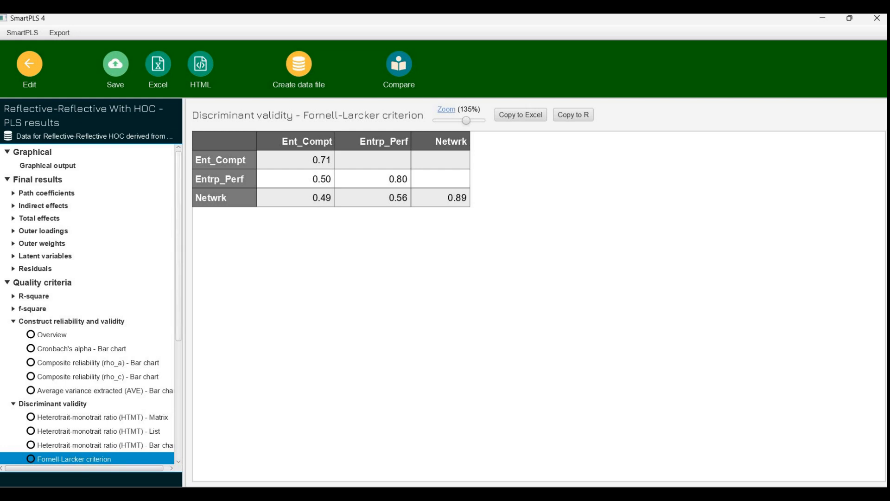
scroll(88, 306, down, 3)
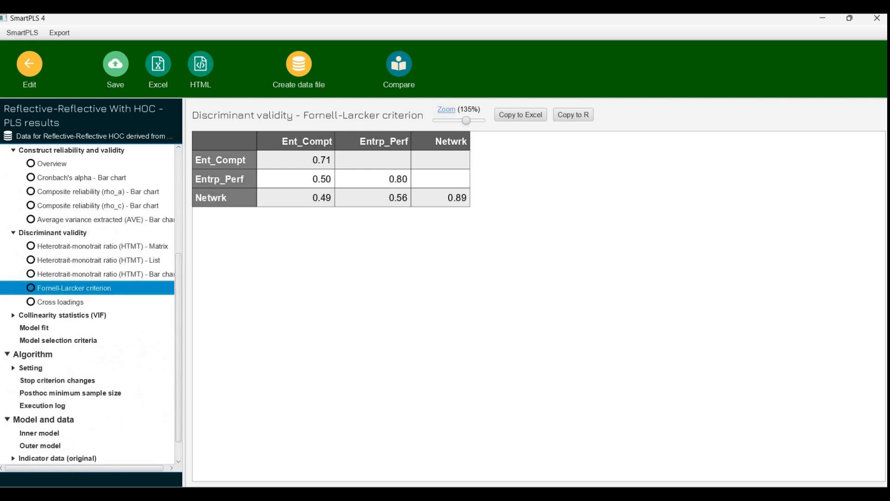
click(61, 302)
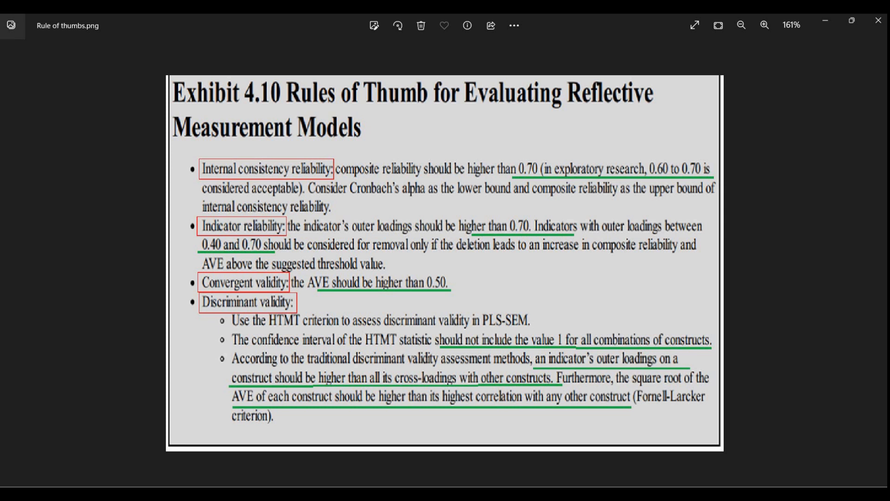
Step: Return to the SmartPLS model and run bootstrapping with 5000 subsamples, percentile bootstrap, two-tailed test and 0.05 significance level
click(510, 493)
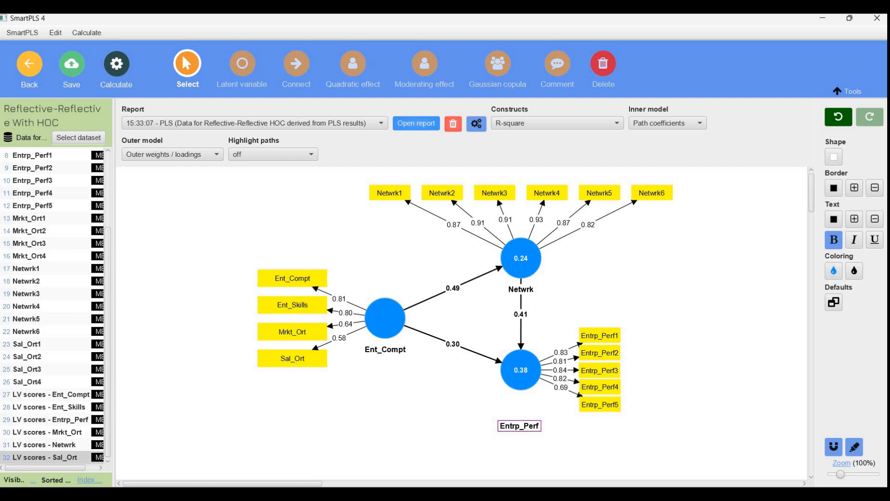
click(116, 65)
click(157, 105)
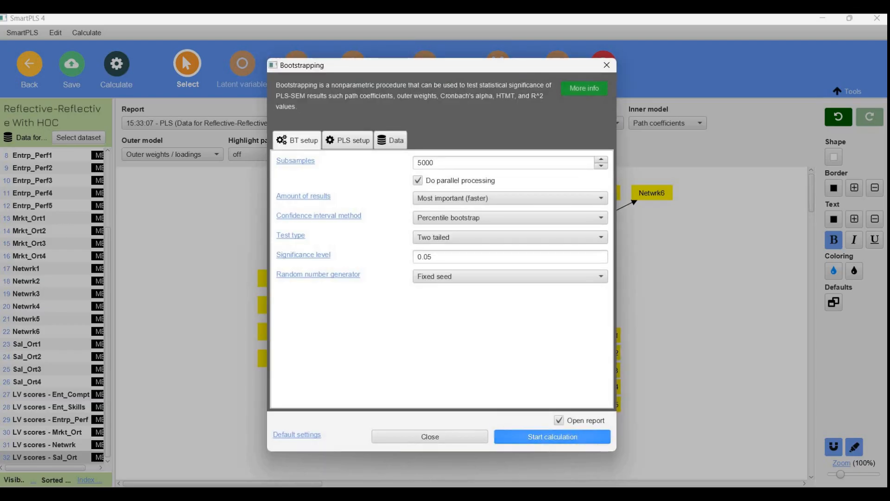
click(552, 437)
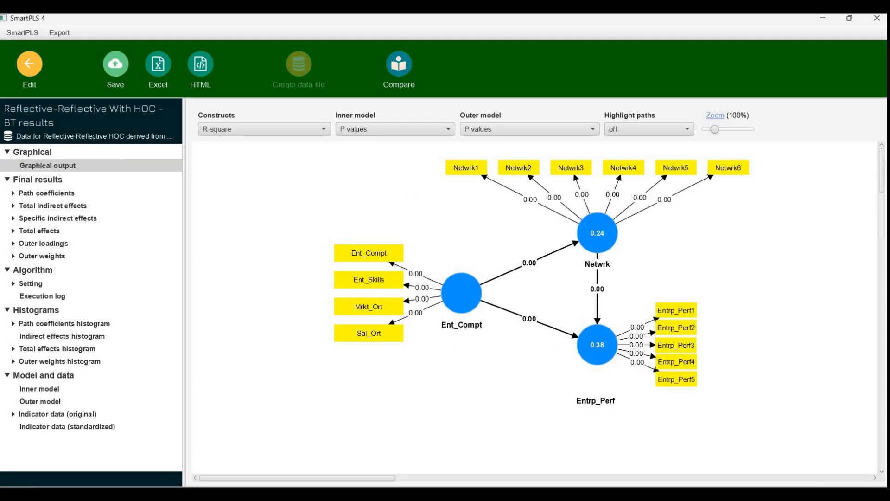
Step: Examine the bootstrapped path coefficients and specific indirect effects, including their T statistics and P values
click(47, 193)
drag(556, 476, 570, 476)
click(852, 198)
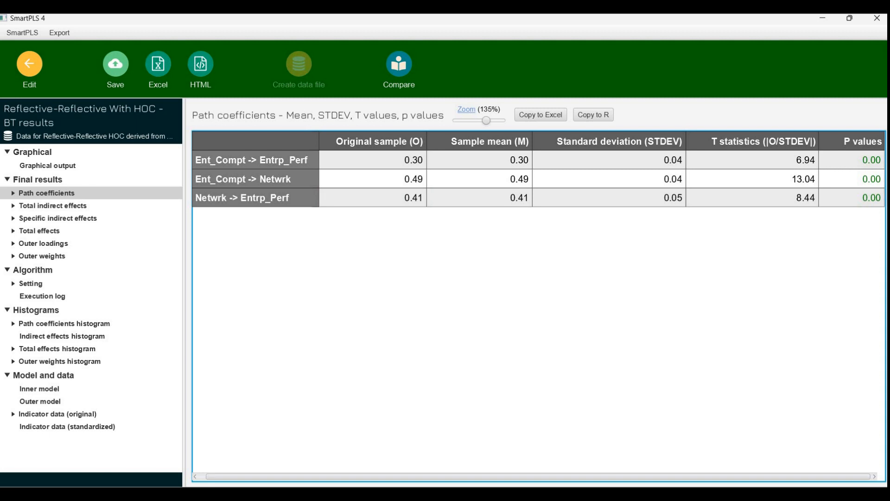
click(58, 218)
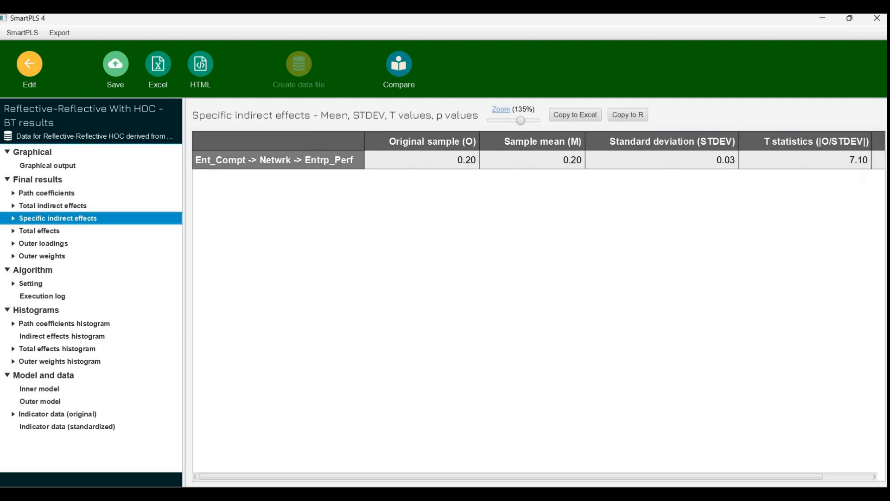
drag(510, 476, 560, 477)
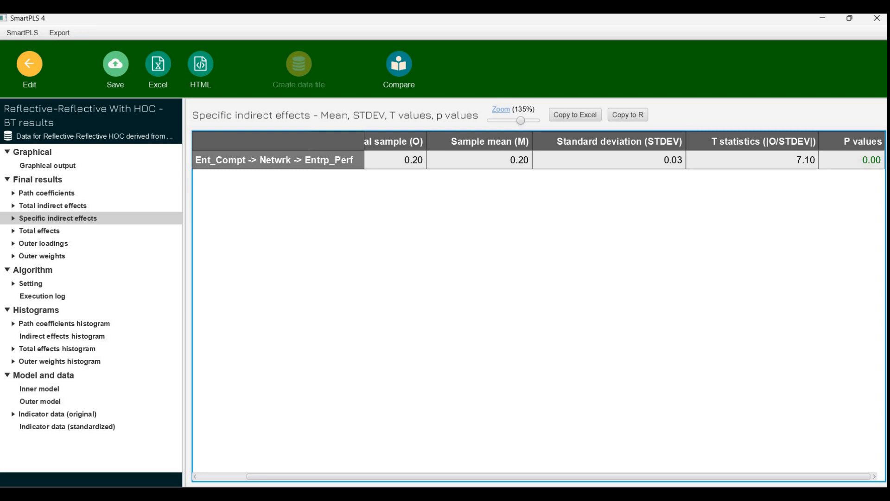
Step: Display path coefficients and p values for the inner model in the bootstrapping graphical output
click(31, 283)
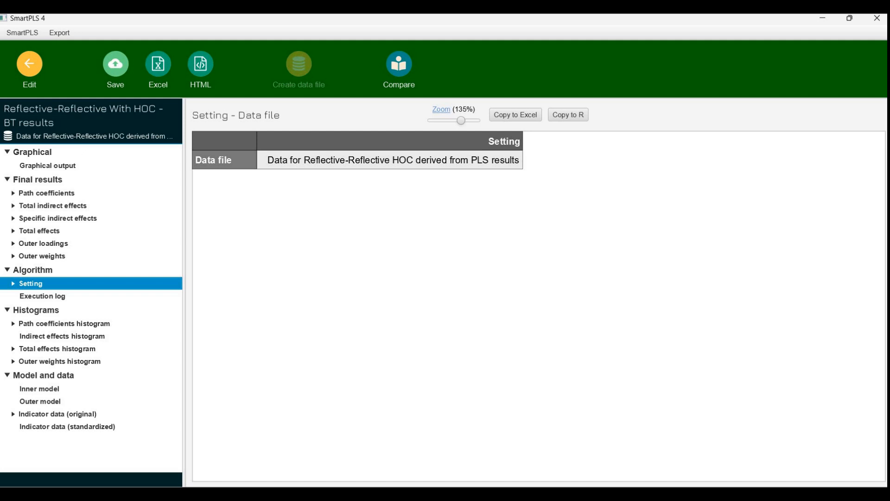
click(47, 166)
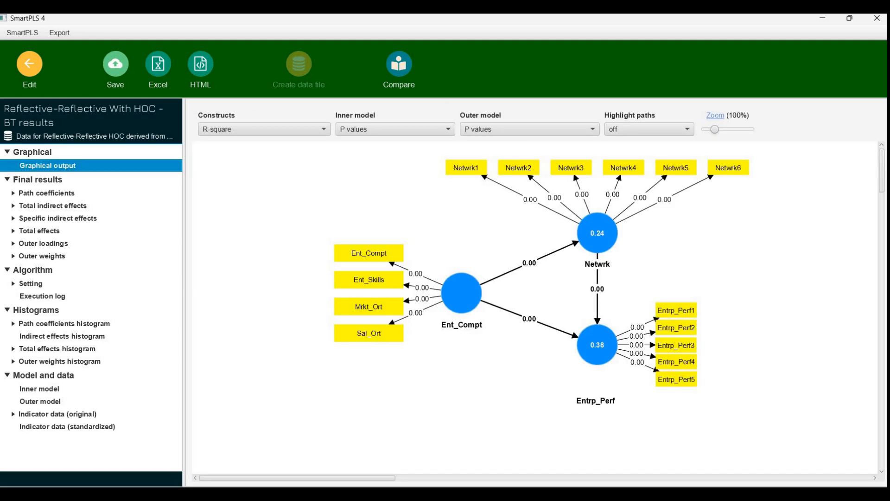
click(395, 129)
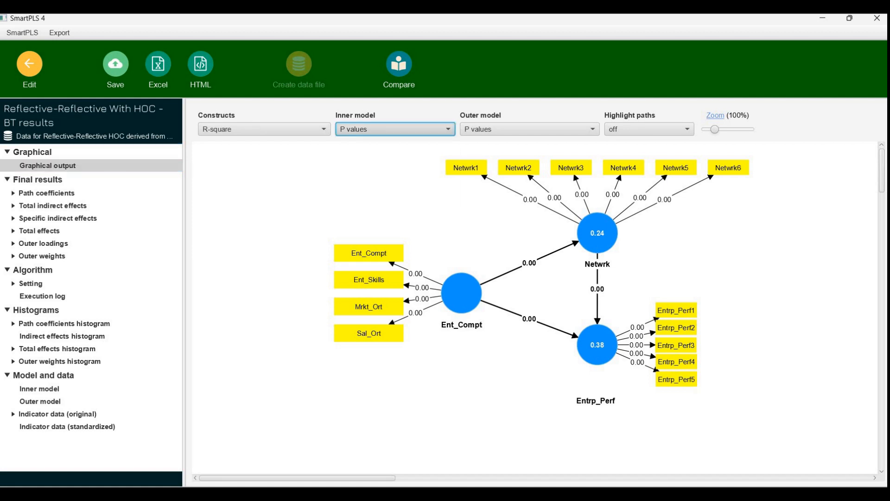
click(386, 170)
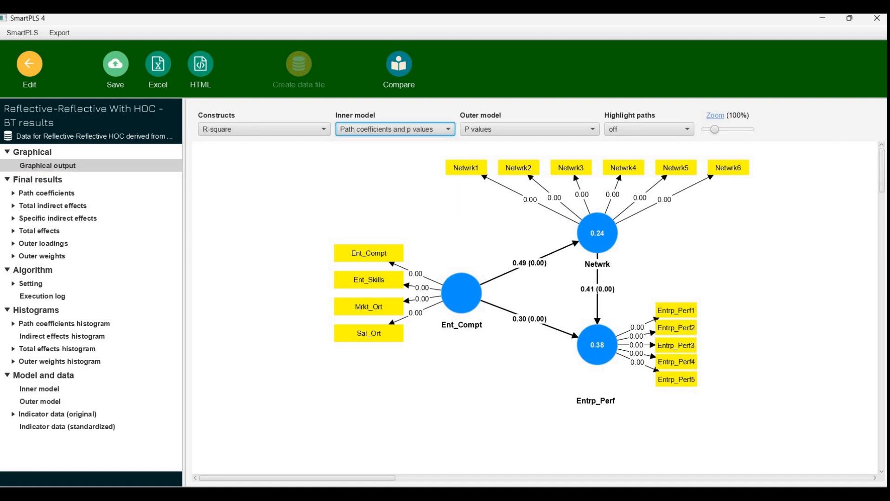
Step: Spread out the result diagram by repositioning Ent_Compt with its indicators, the Entrp_Perf construct and the Netwrk caption
mouse_move(462, 291)
mouse_down()
mouse_move(422, 309)
mouse_move(372, 313)
mouse_up()
drag(221, 241, 268, 381)
drag(278, 327, 247, 335)
drag(602, 348, 660, 391)
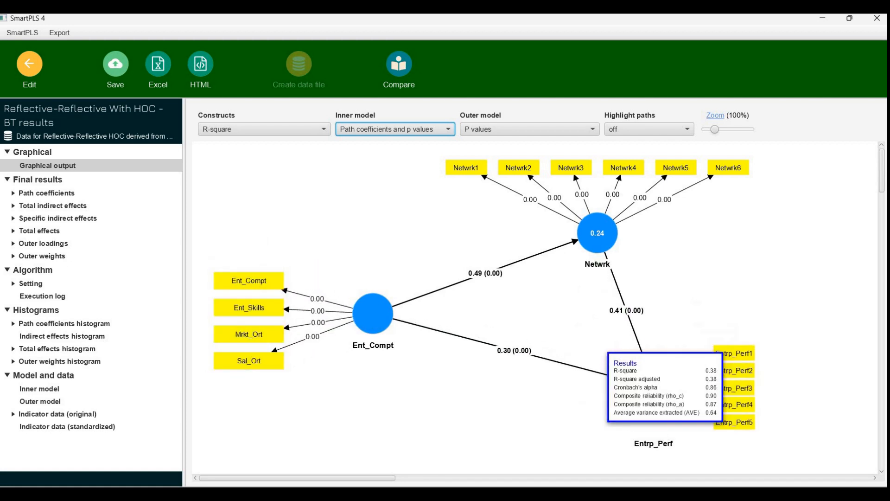
click(606, 263)
click(447, 129)
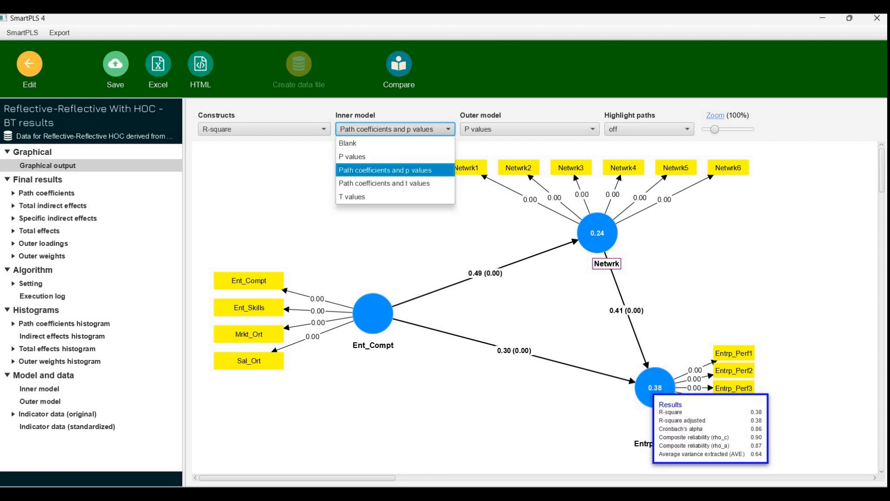
click(686, 445)
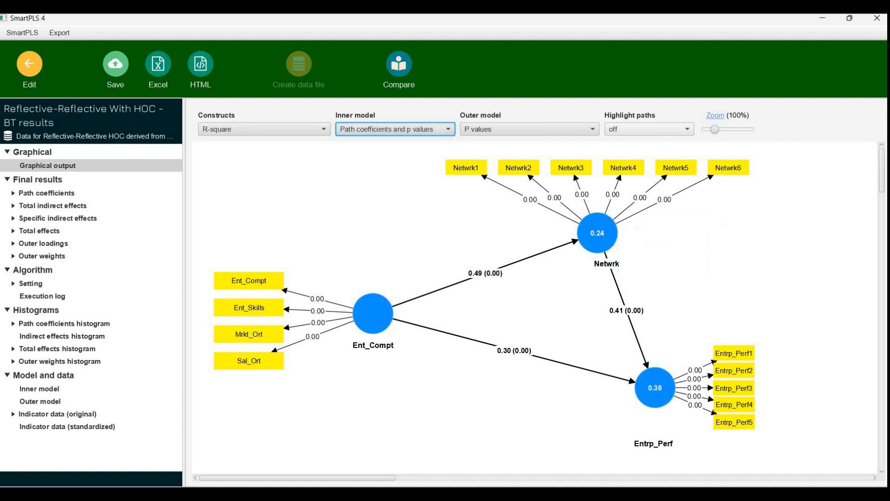
Step: Highlight the diagram's paths using absolute values
click(649, 129)
click(640, 155)
click(649, 129)
click(626, 170)
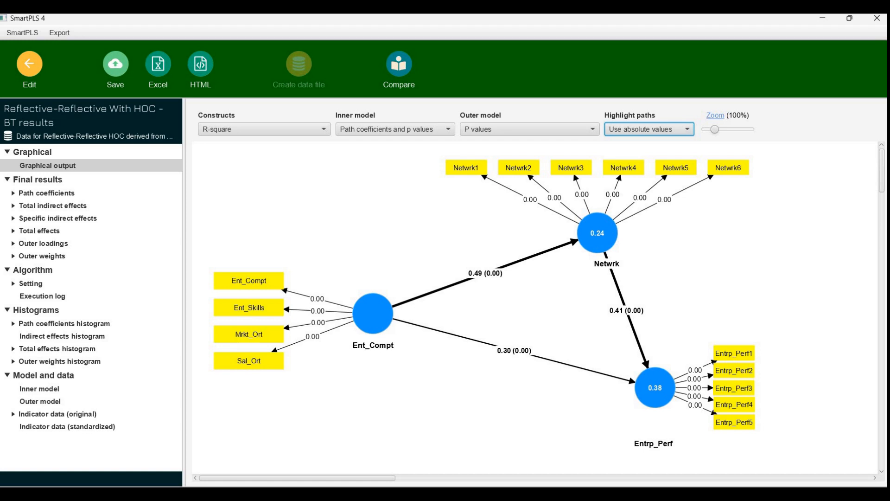